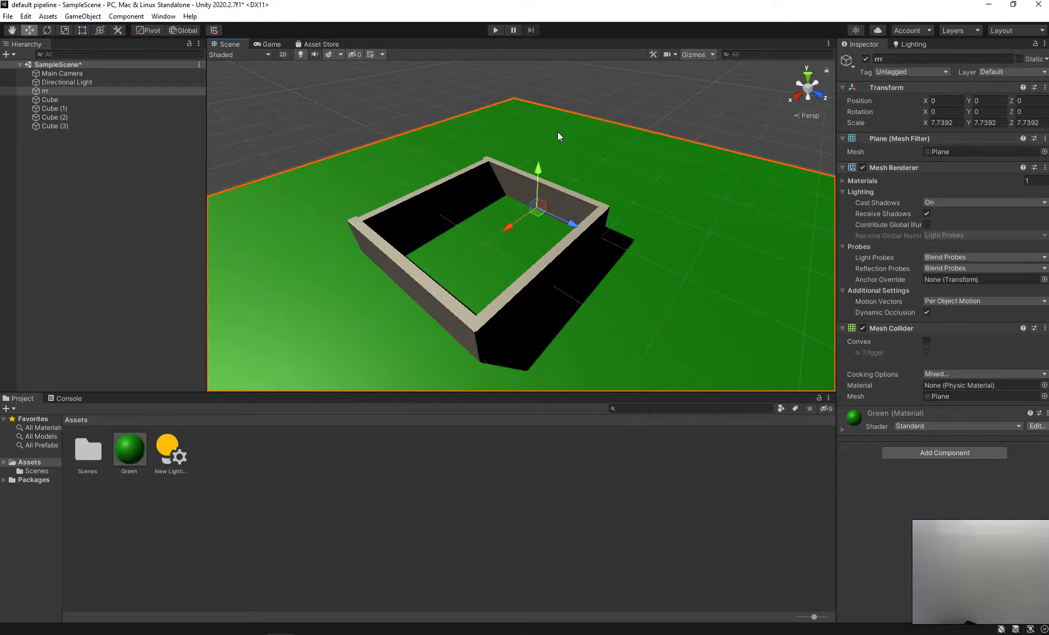
alt+drag(558, 131, 539, 176)
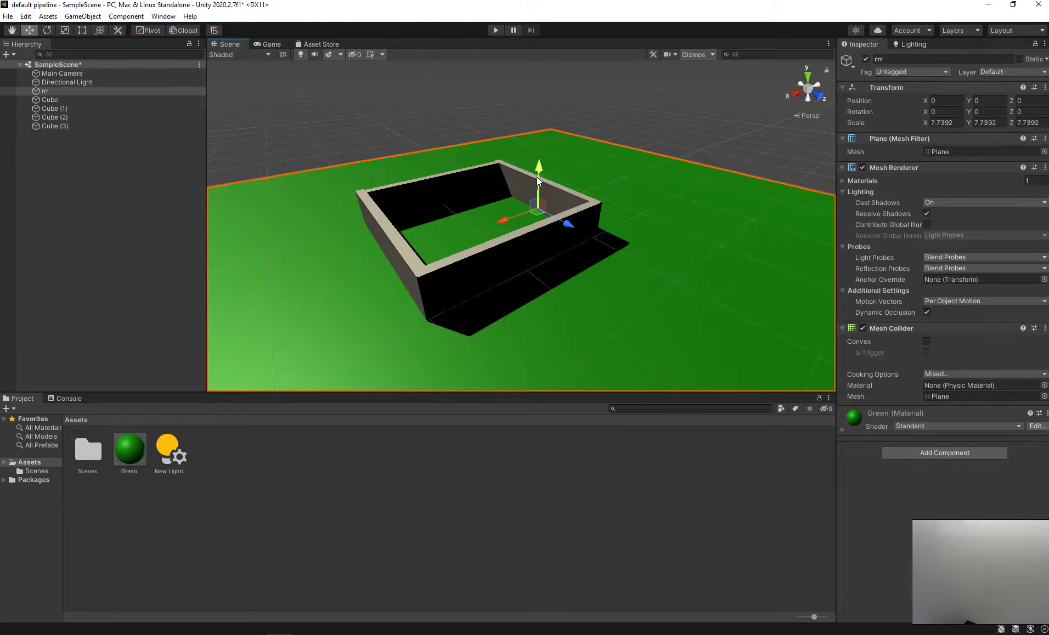
alt+drag(486, 179, 515, 200)
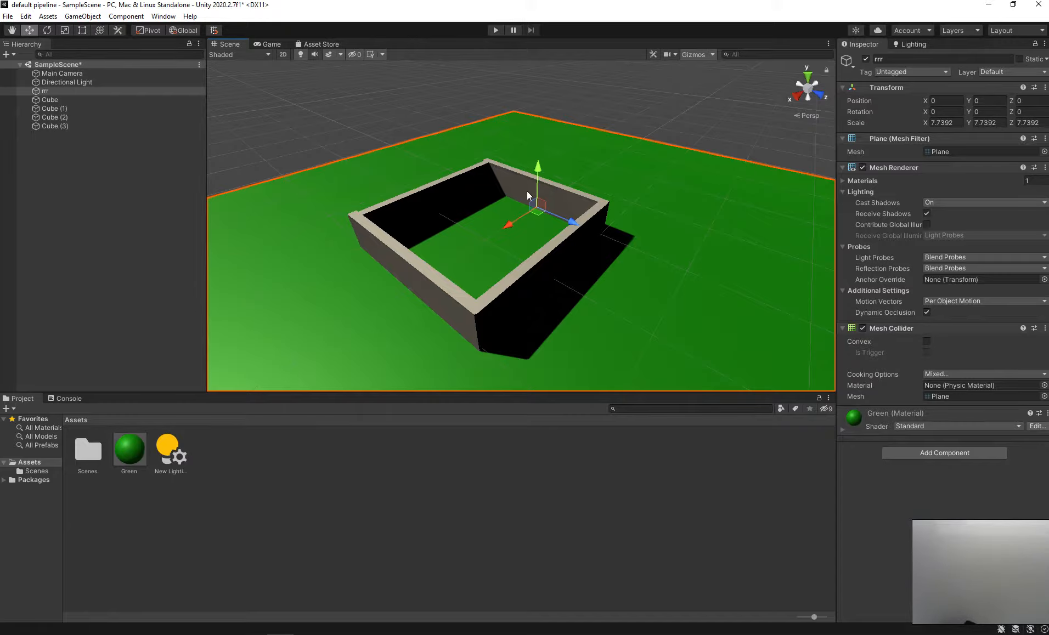
alt+drag(623, 184, 573, 184)
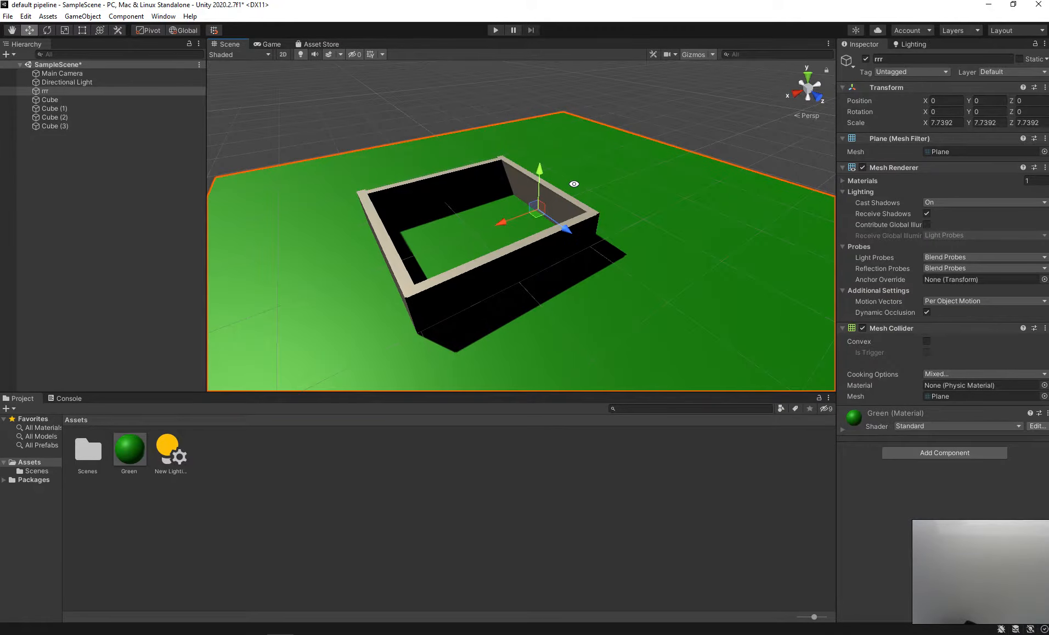
click(439, 181)
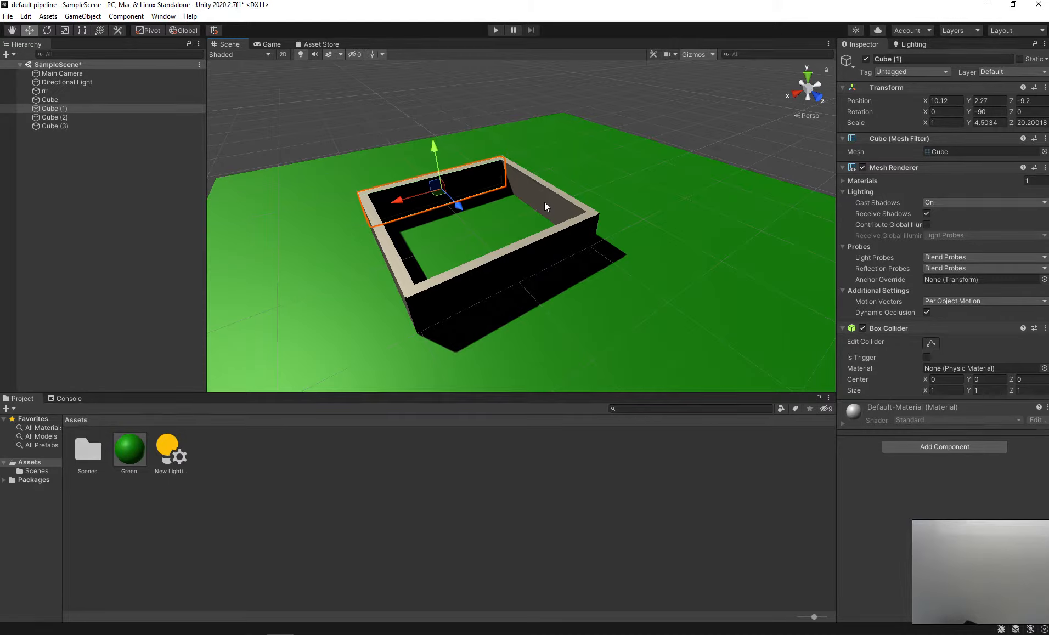
click(611, 102)
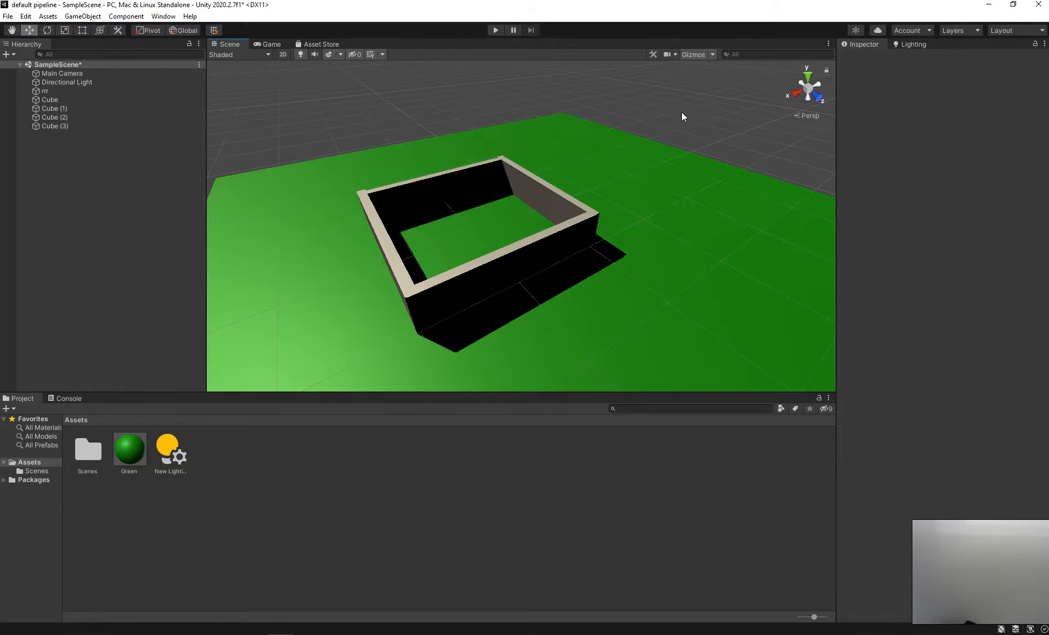
- Duplicate the Directional Light and rotate the copy to about X 44, Y -153, Z -137
click(115, 82)
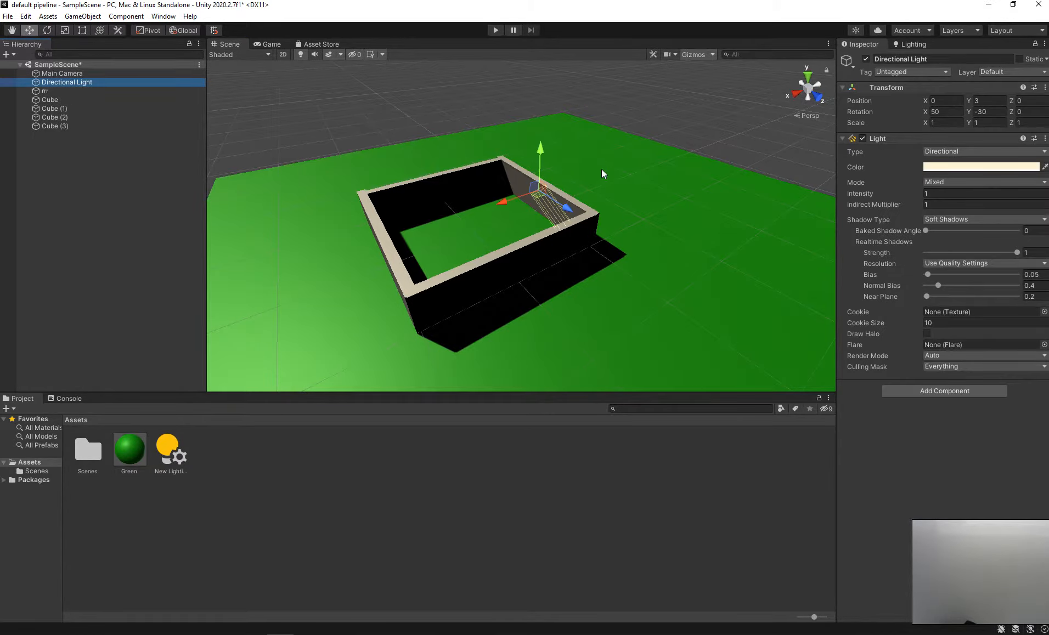
key(ctrl+d)
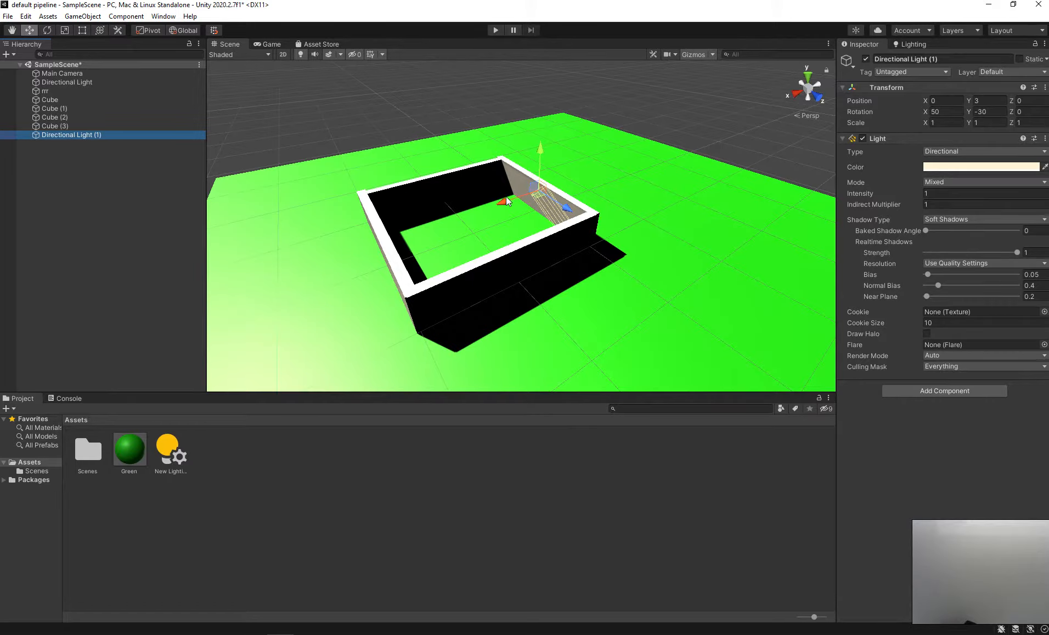
key(e)
drag(533, 202, 595, 298)
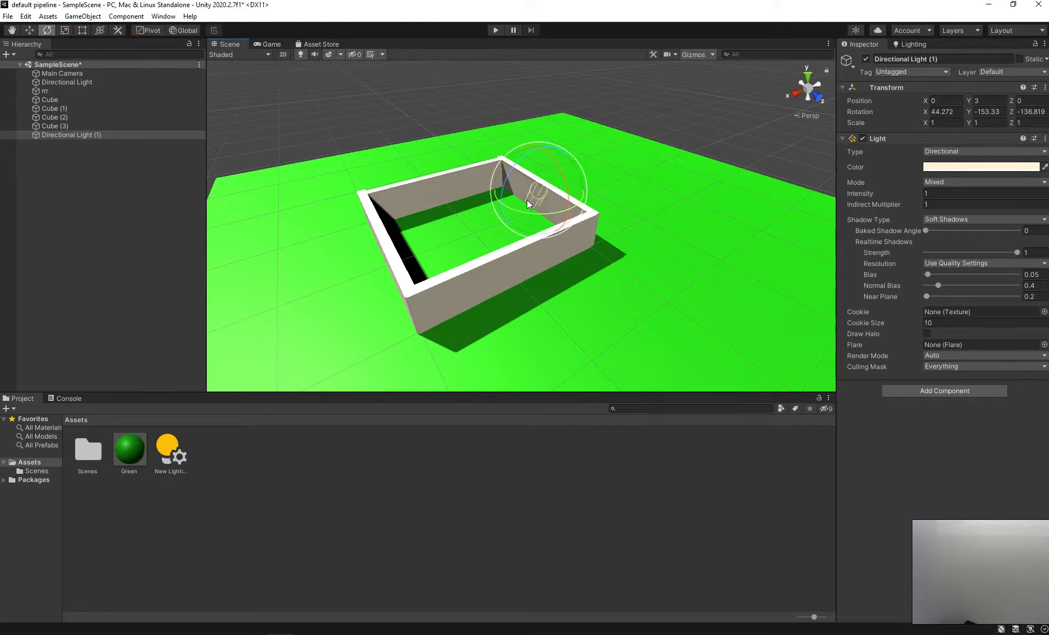
- Try No Shadows on the duplicated light at a rotation of about X 48, Y -198, Z -197, and delete that light
click(1017, 221)
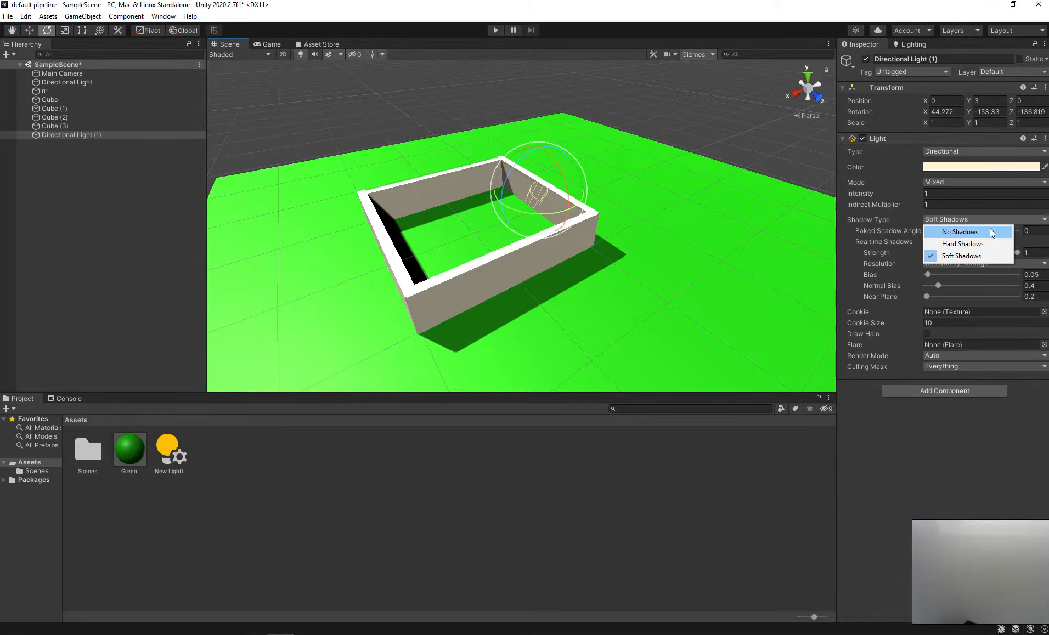
click(927, 230)
alt+drag(599, 174, 583, 242)
key(e)
alt+drag(380, 197, 574, 172)
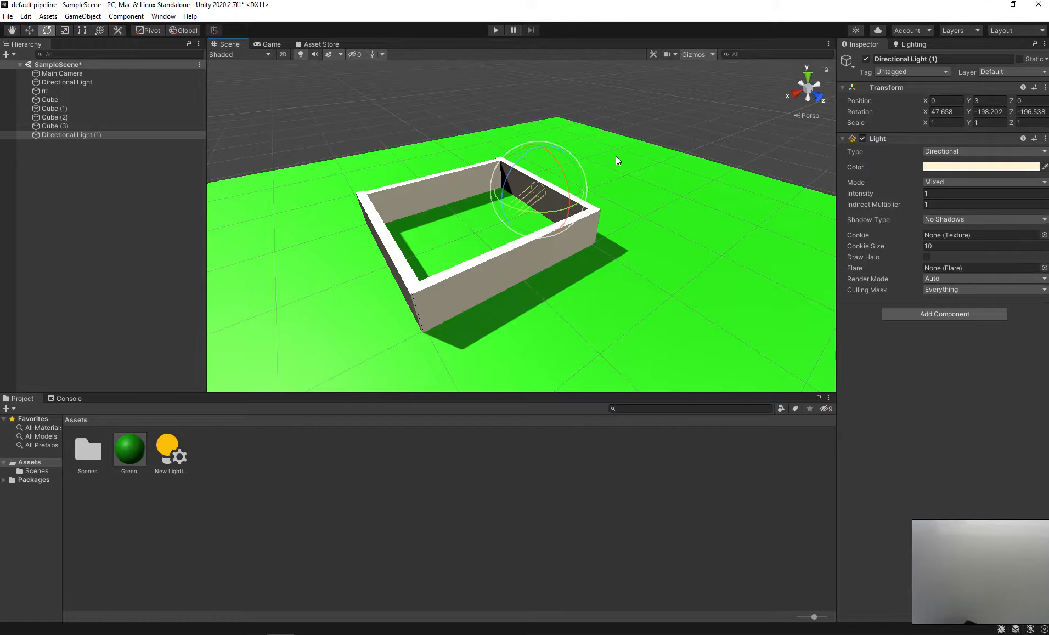
key(Delete)
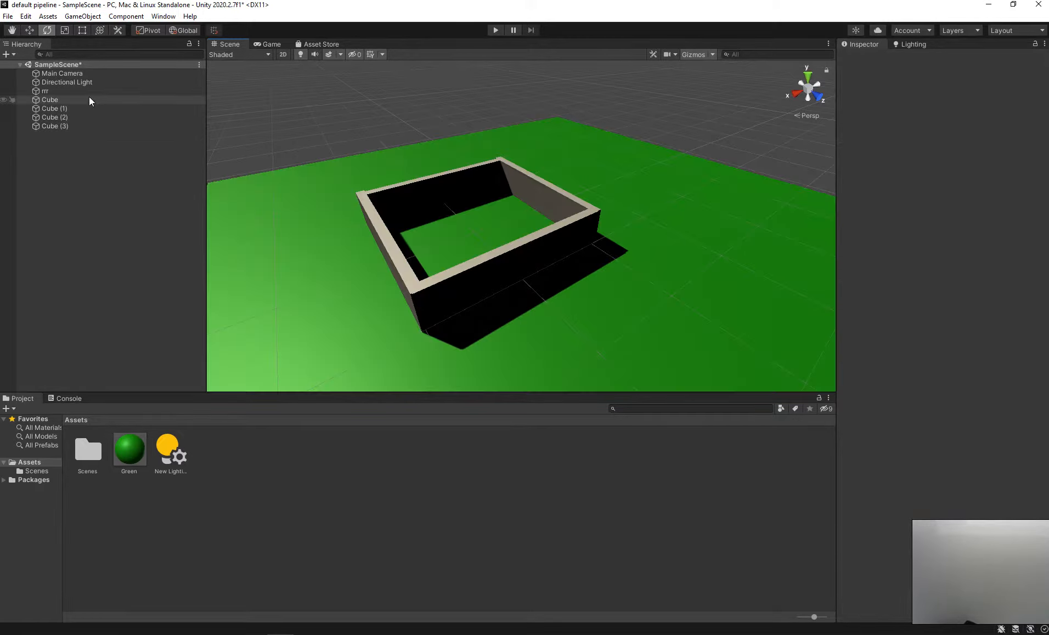
- Set the original Directional Light's intensity to 2 and rotate it to about X 62, Y -43, Z -16
click(91, 81)
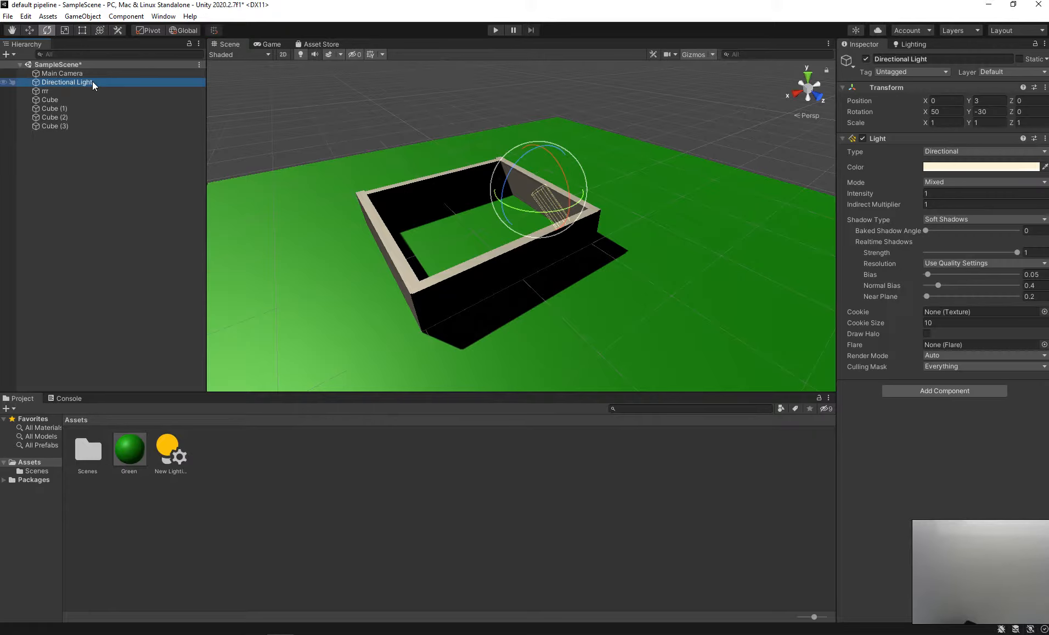
click(949, 193)
text(2)
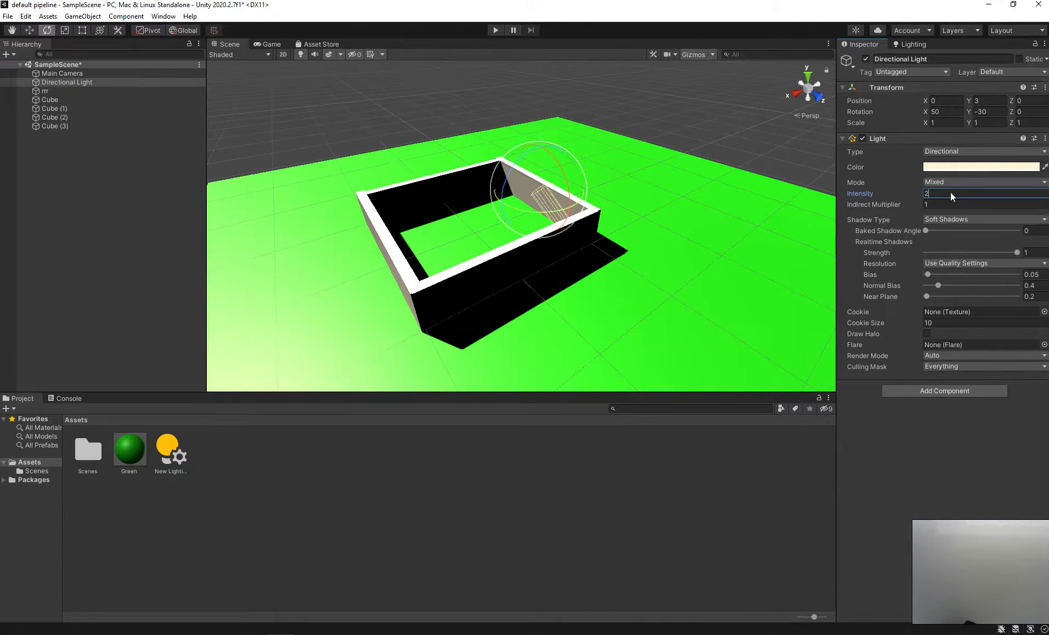
drag(551, 163, 562, 183)
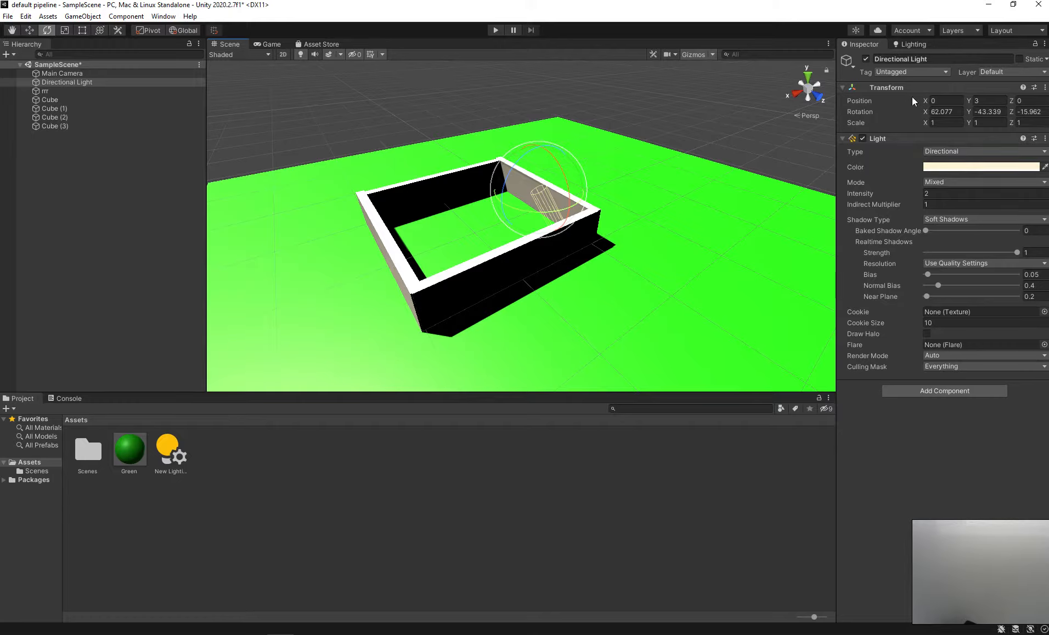
- Generate the scene's baked lighting with the current lighting settings
click(913, 45)
click(859, 59)
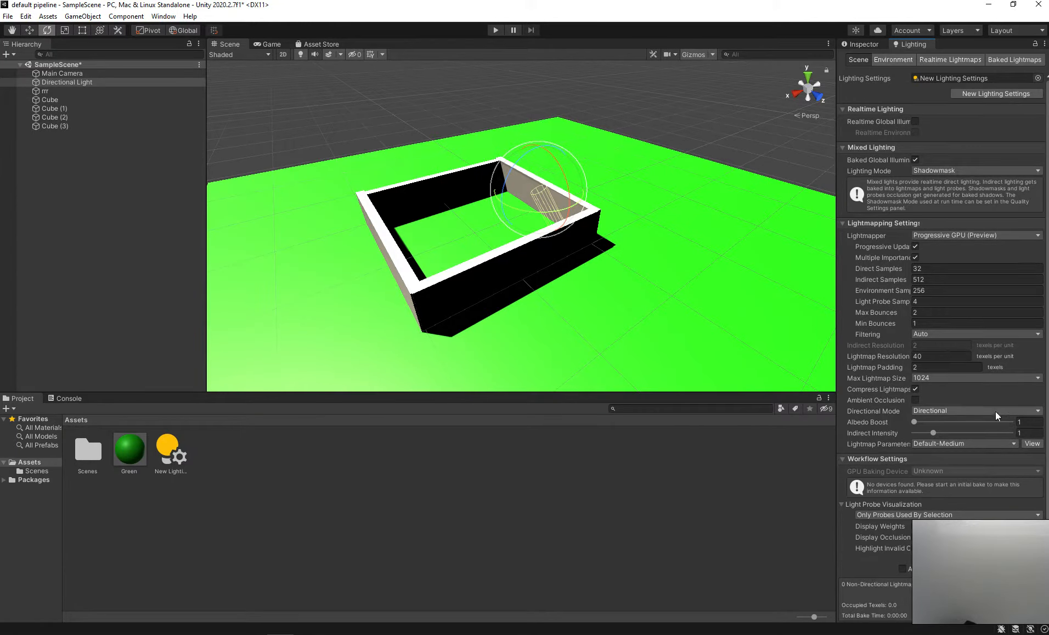
click(988, 568)
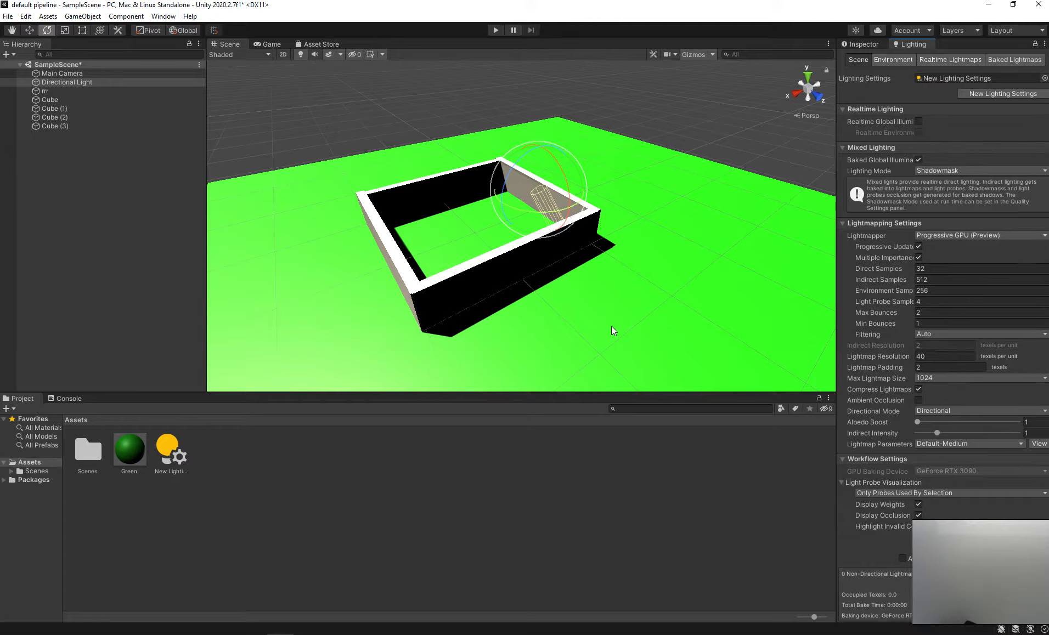
- Mark the green ground plane rrr as static
click(568, 127)
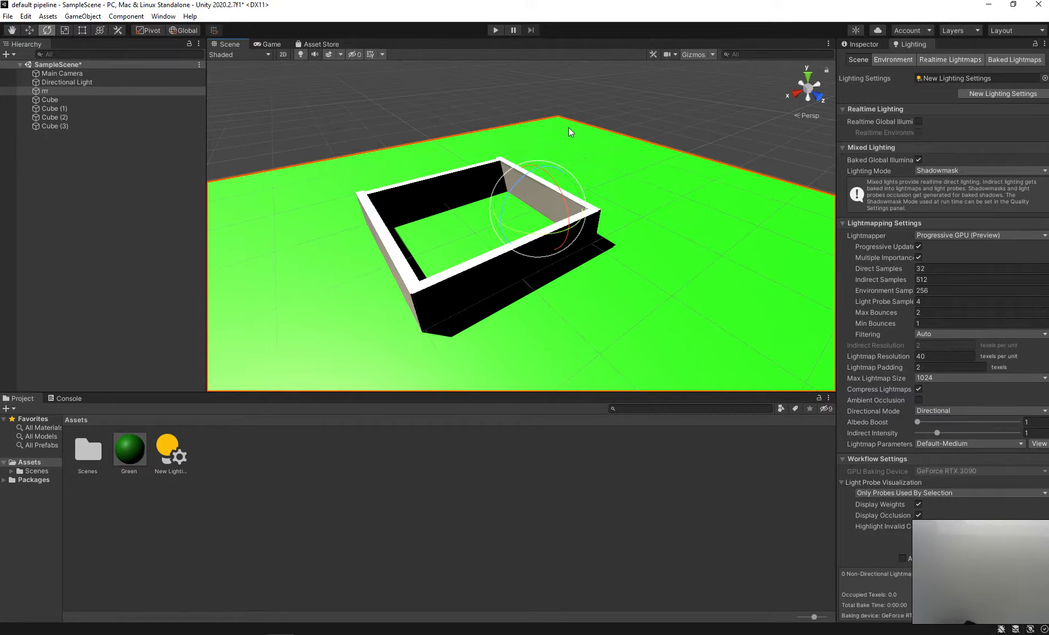
click(867, 45)
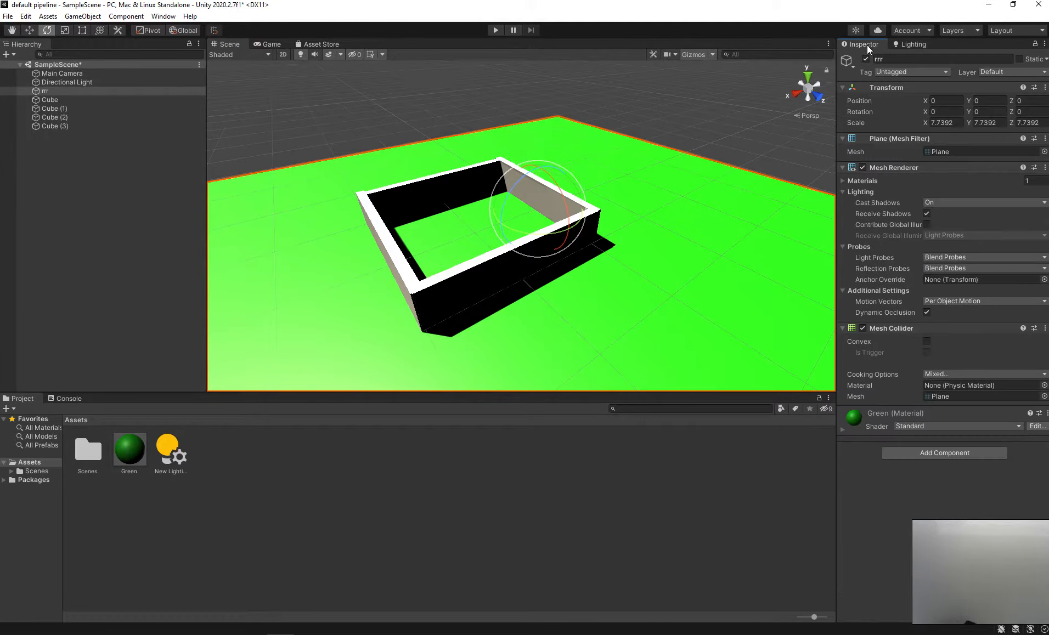
click(1019, 60)
- Select all four wall cubes and mark them as static
click(468, 178)
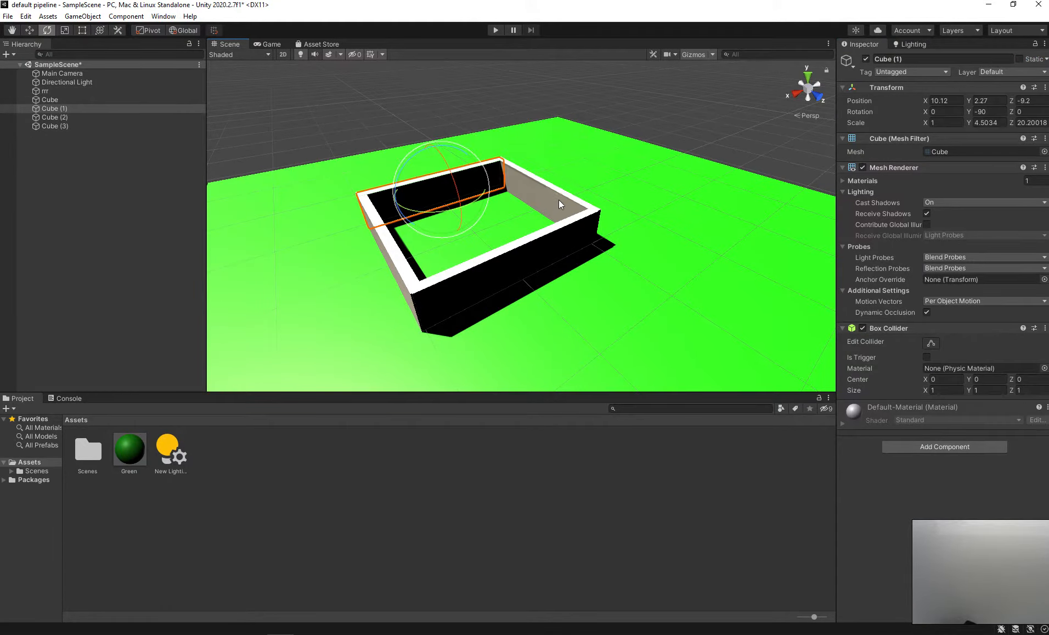
shift+click(559, 203)
shift+click(521, 285)
shift+click(392, 258)
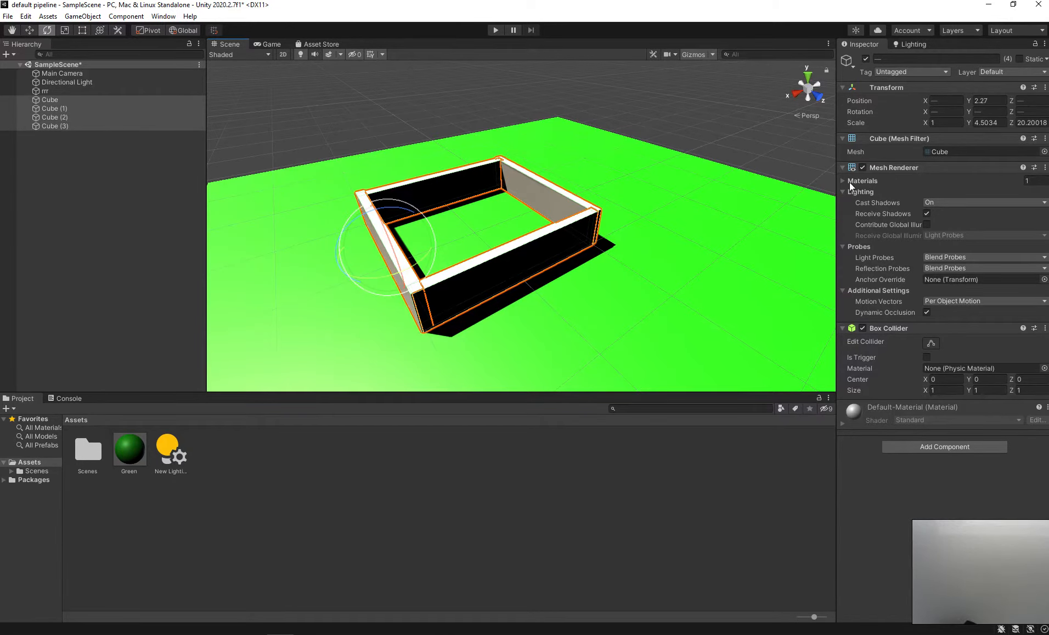
click(1019, 59)
- Bake the scene lighting with the ground plane and walls static, and inspect the bounced light on the walls
click(895, 44)
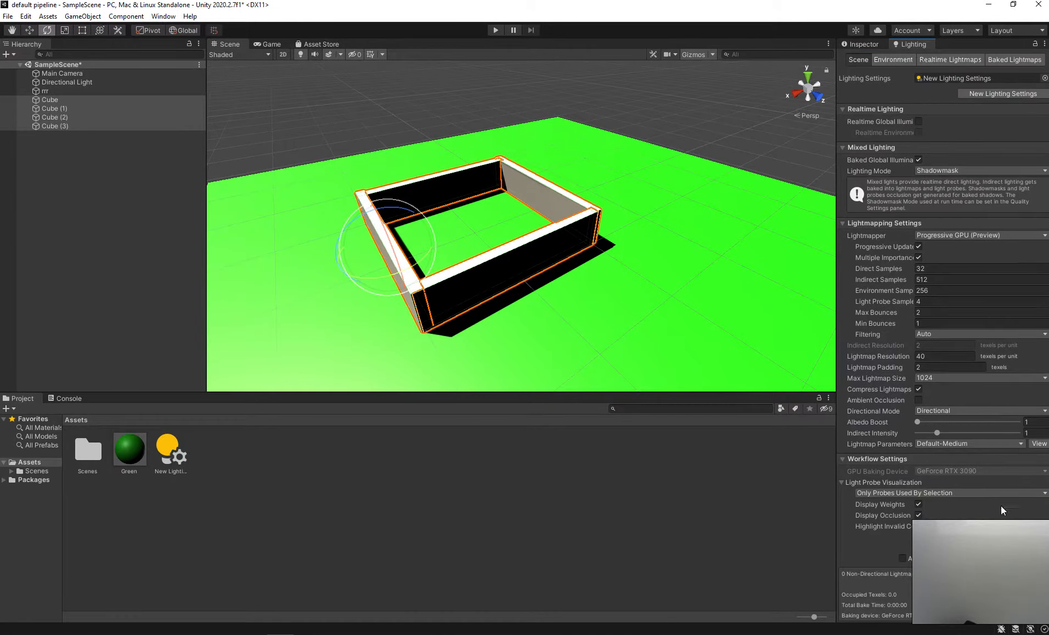
click(996, 562)
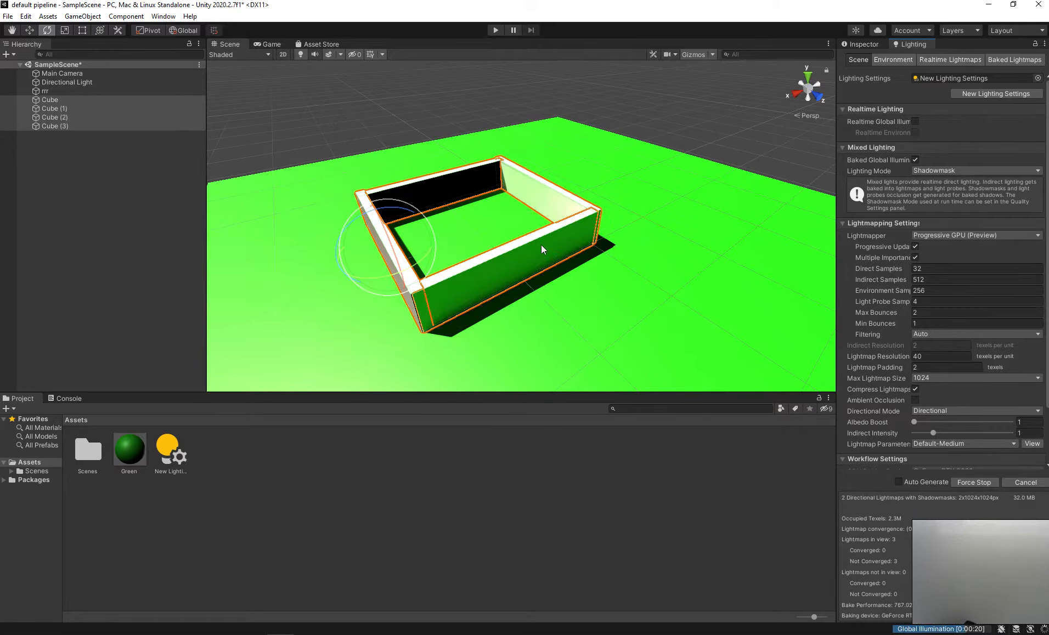
click(609, 108)
alt+drag(711, 131, 760, 137)
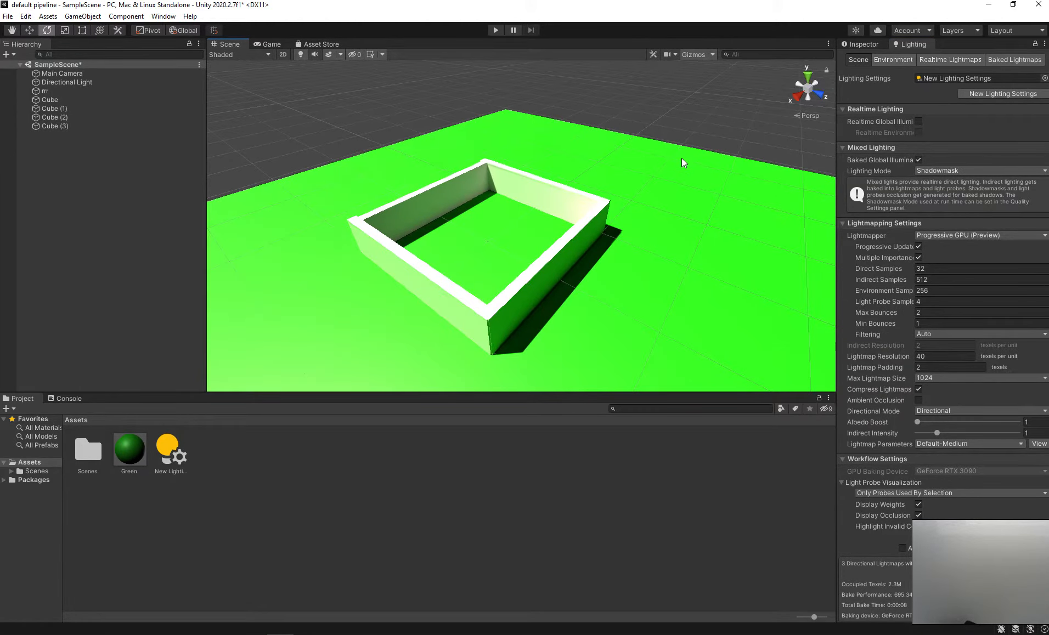
- Select all four wall cubes and turn off their static setting
click(434, 198)
shift+click(554, 187)
shift+click(569, 262)
shift+click(434, 286)
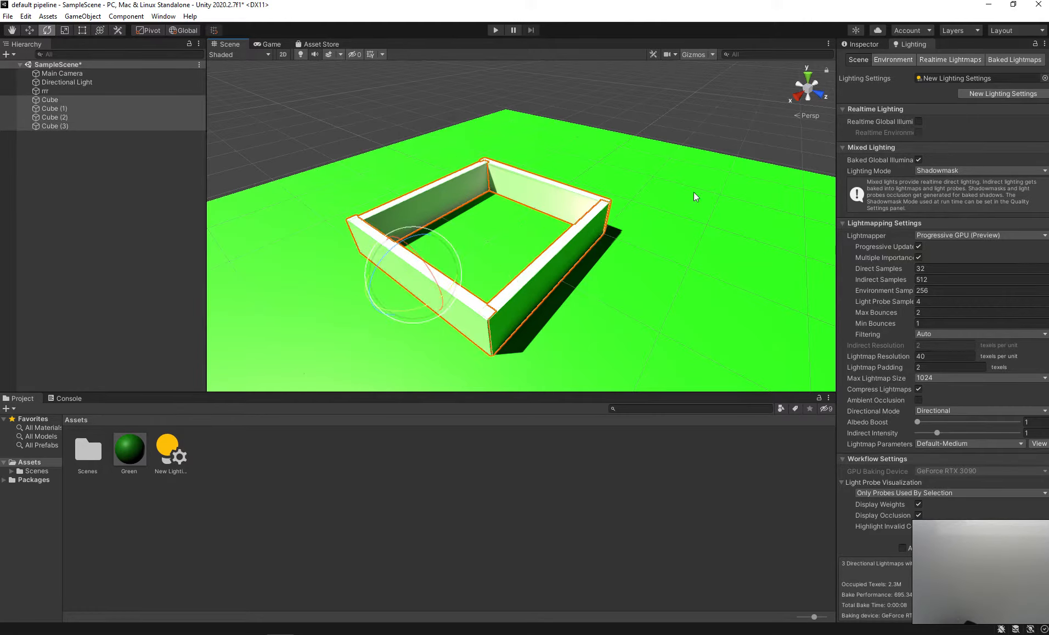
click(869, 46)
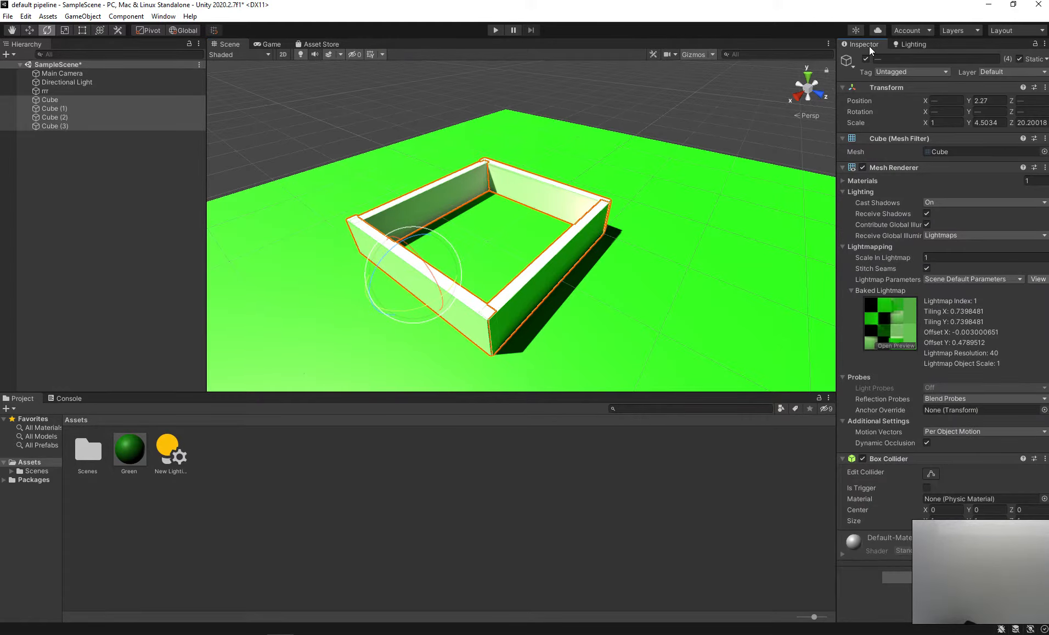
click(1021, 60)
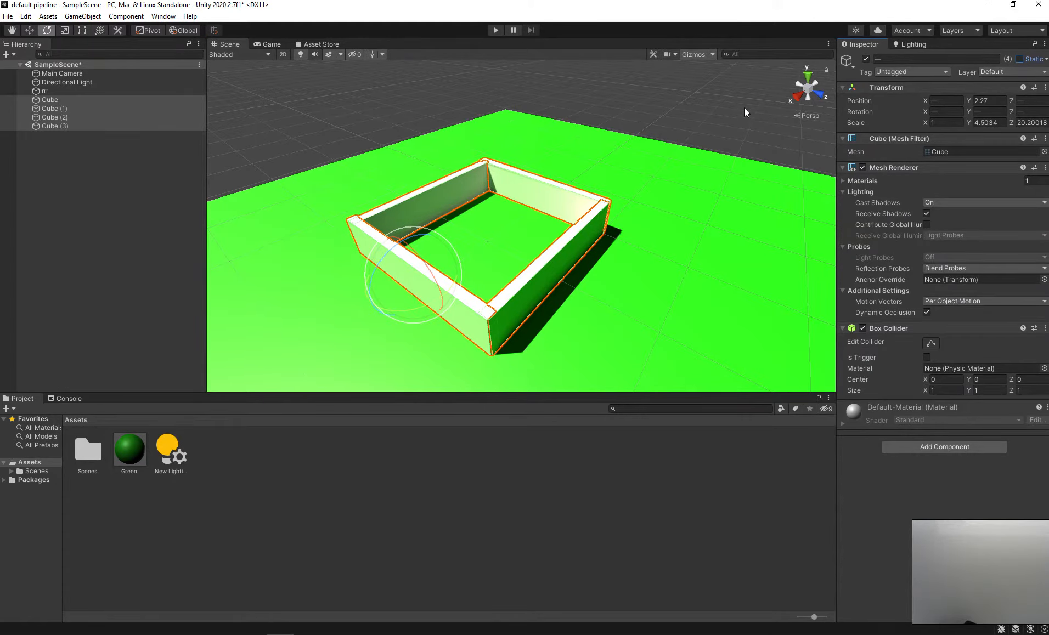
- Clear the scene's baked lighting data, review the baked lightmaps, and deselect the walls
click(894, 45)
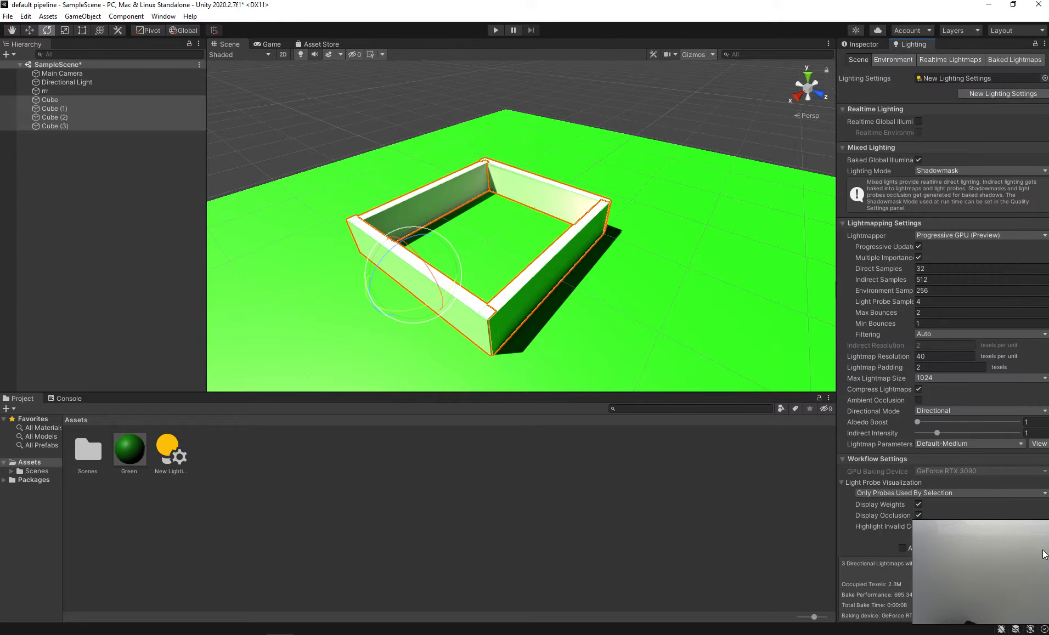
click(1001, 60)
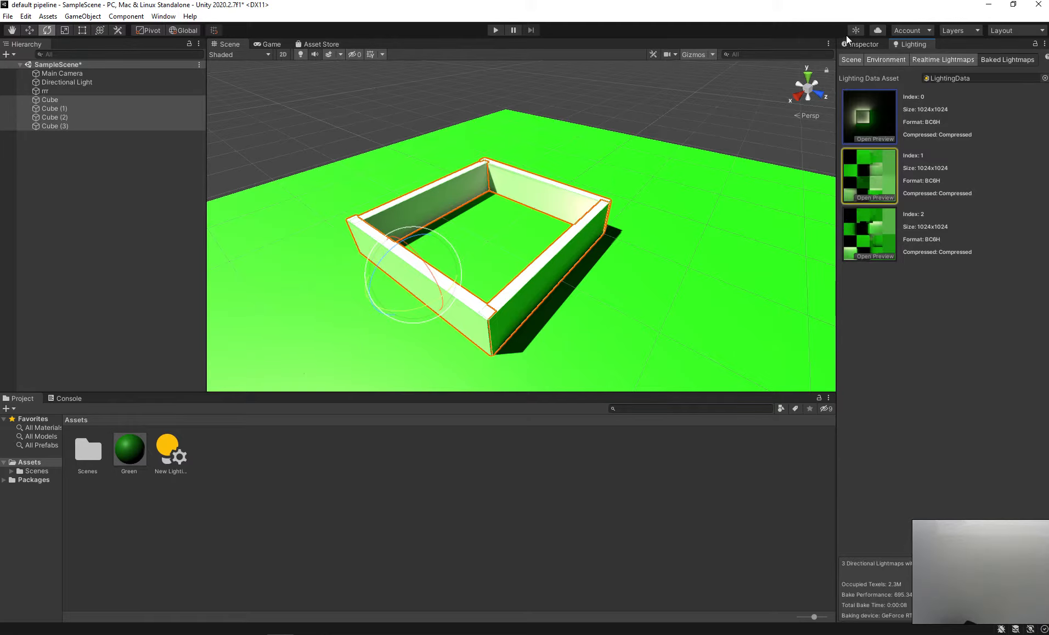
click(856, 47)
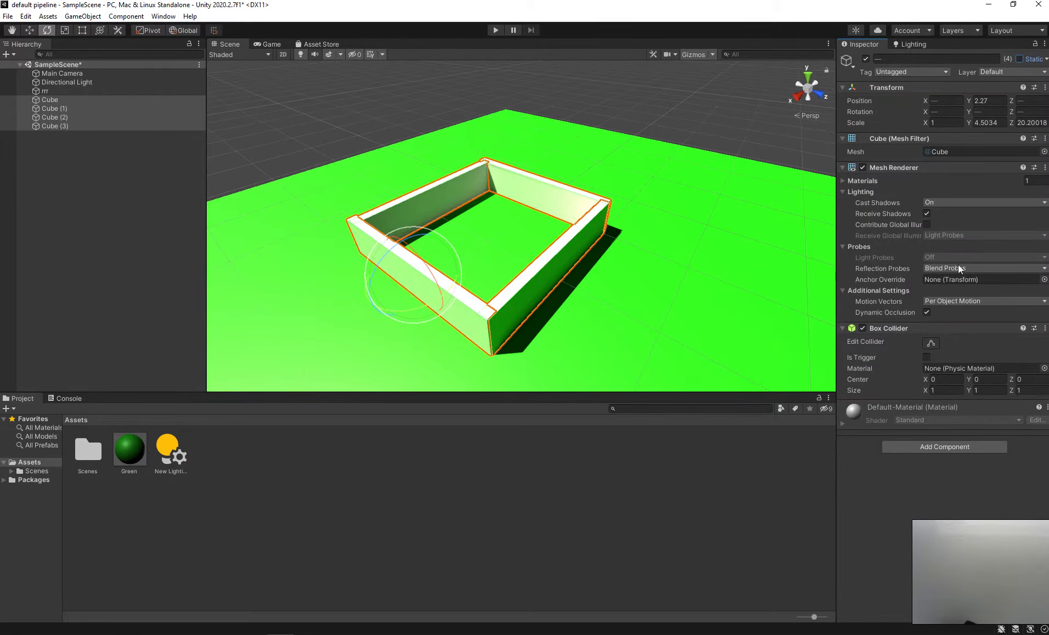
click(910, 44)
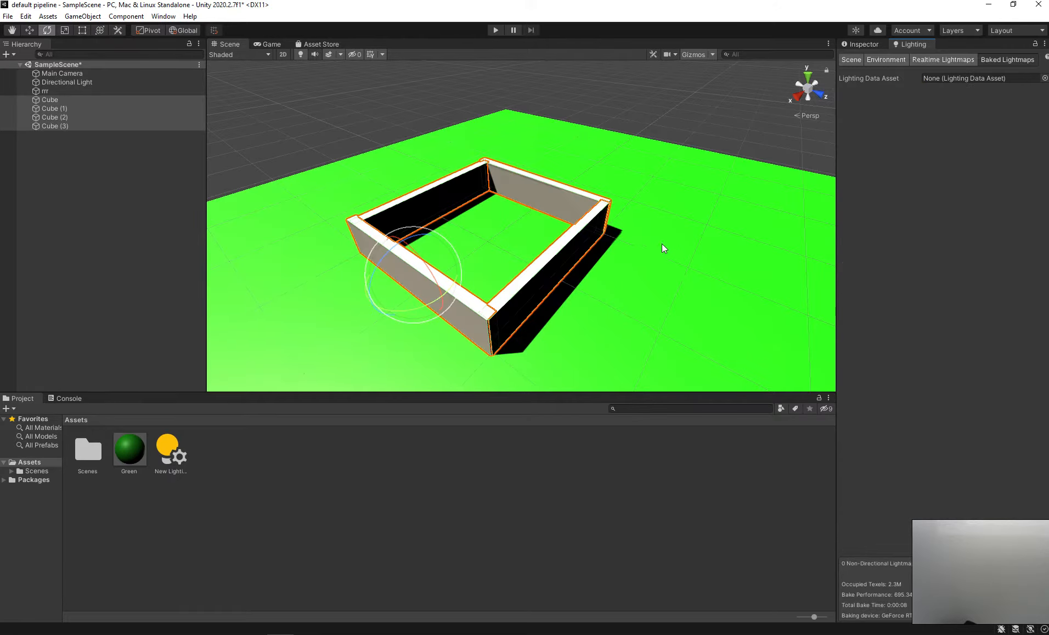
click(677, 116)
click(878, 45)
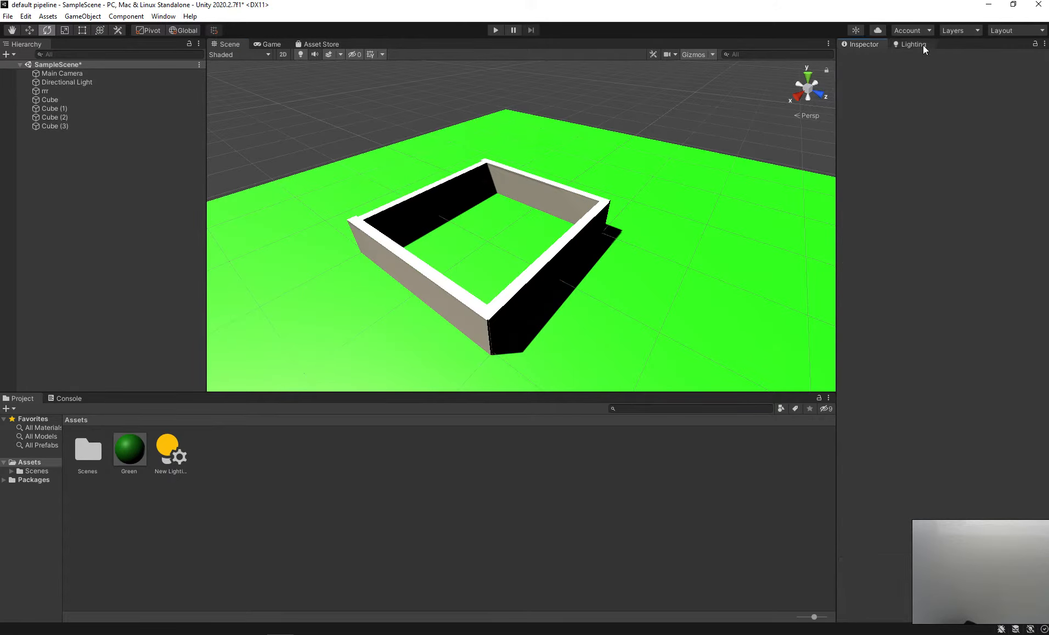
- Set the Realtime Shadow Color in the environment lighting settings to gray 9A9A9A
click(923, 45)
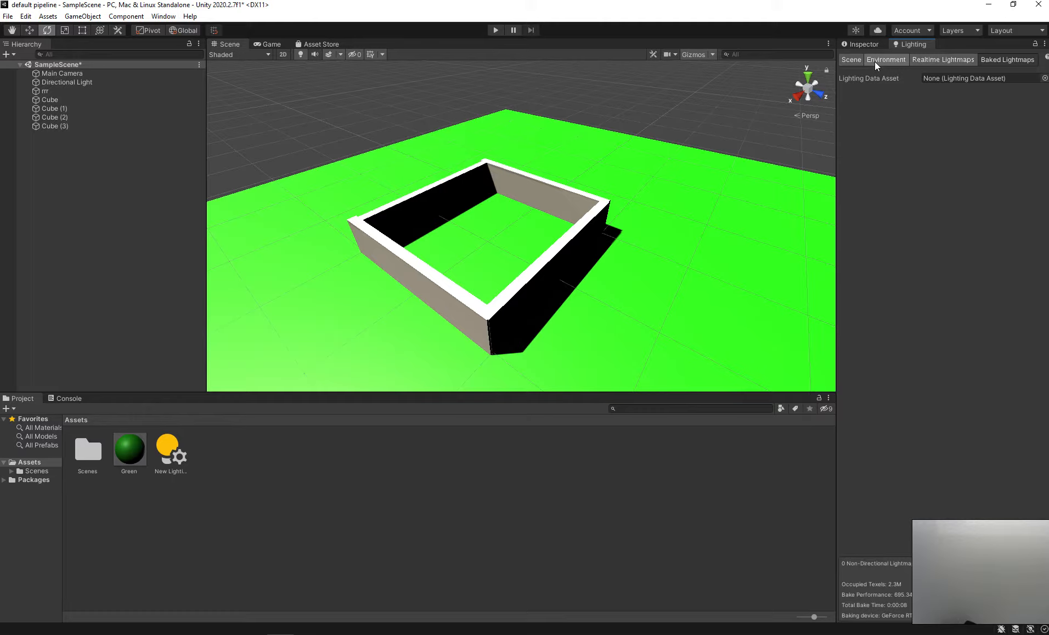
click(874, 62)
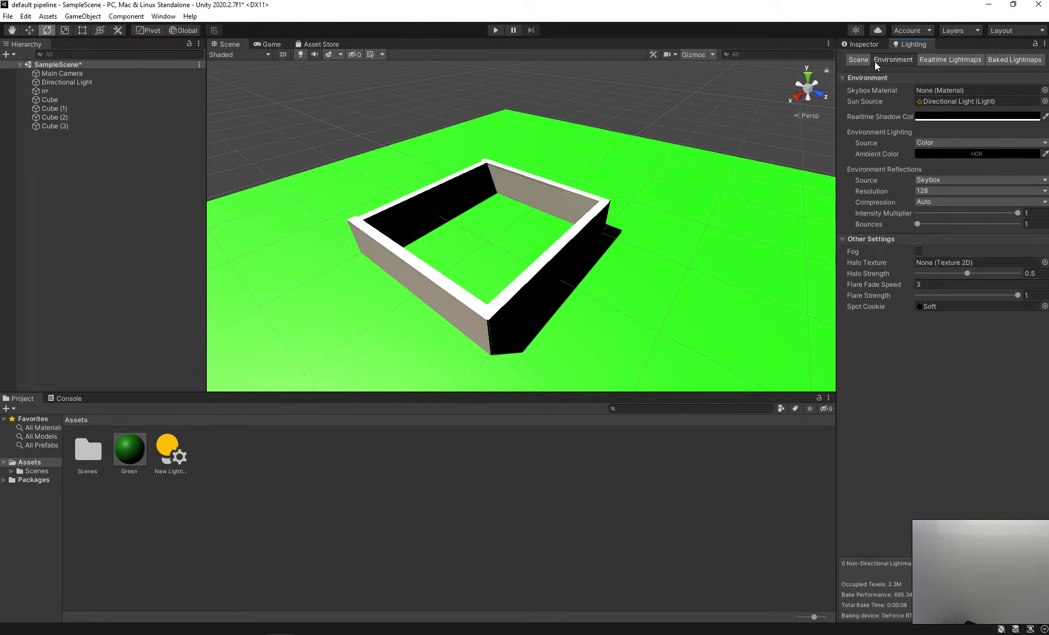
click(952, 116)
drag(956, 228, 932, 208)
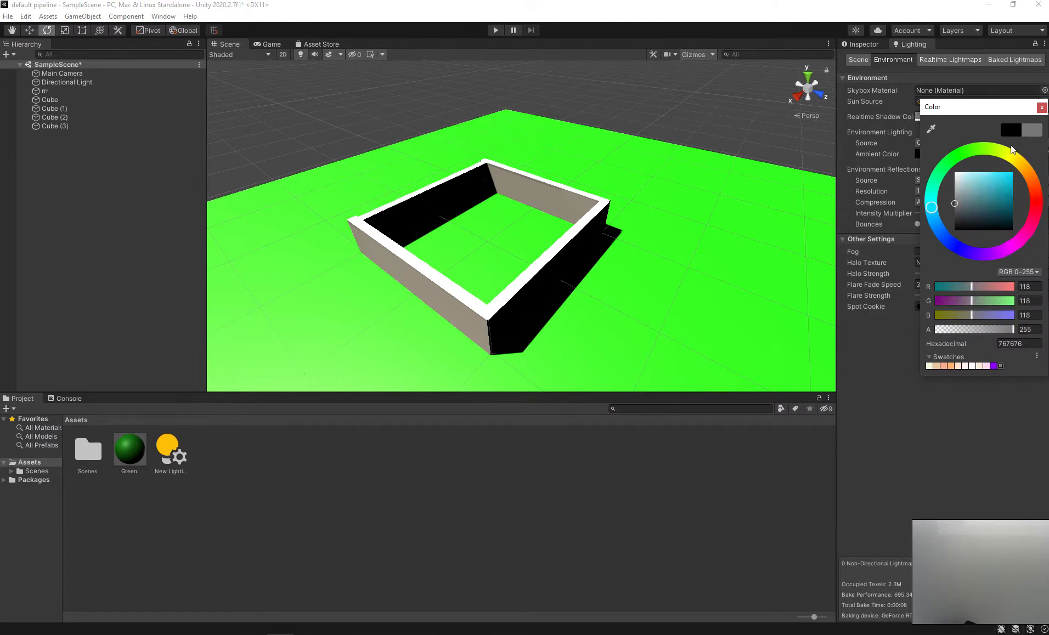
click(1041, 108)
click(940, 117)
click(953, 196)
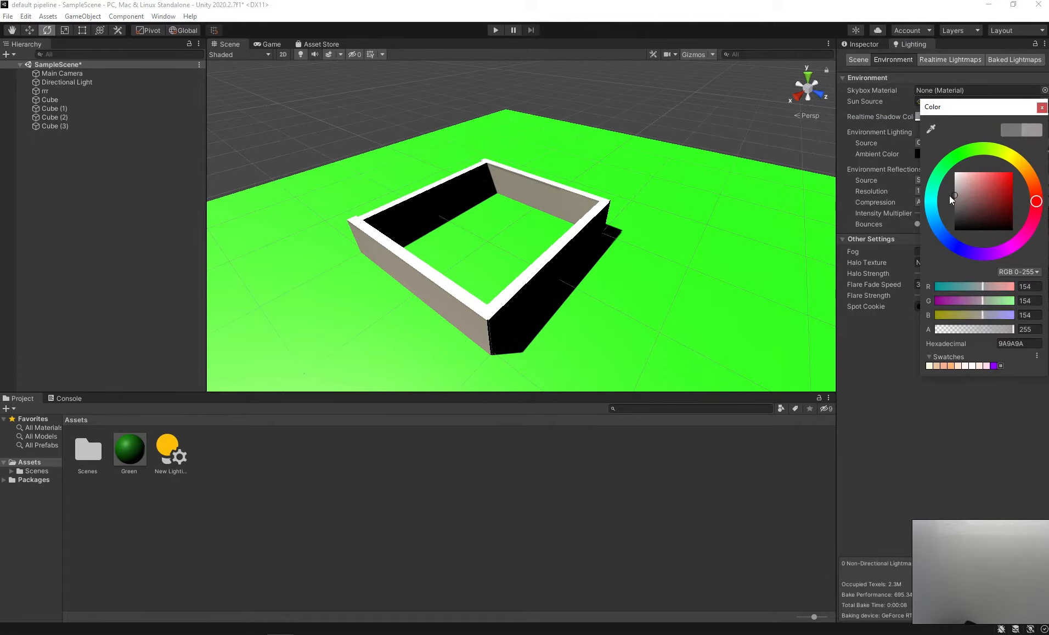
- Try Gradient as the environment lighting source, and return the source to Color
click(1041, 107)
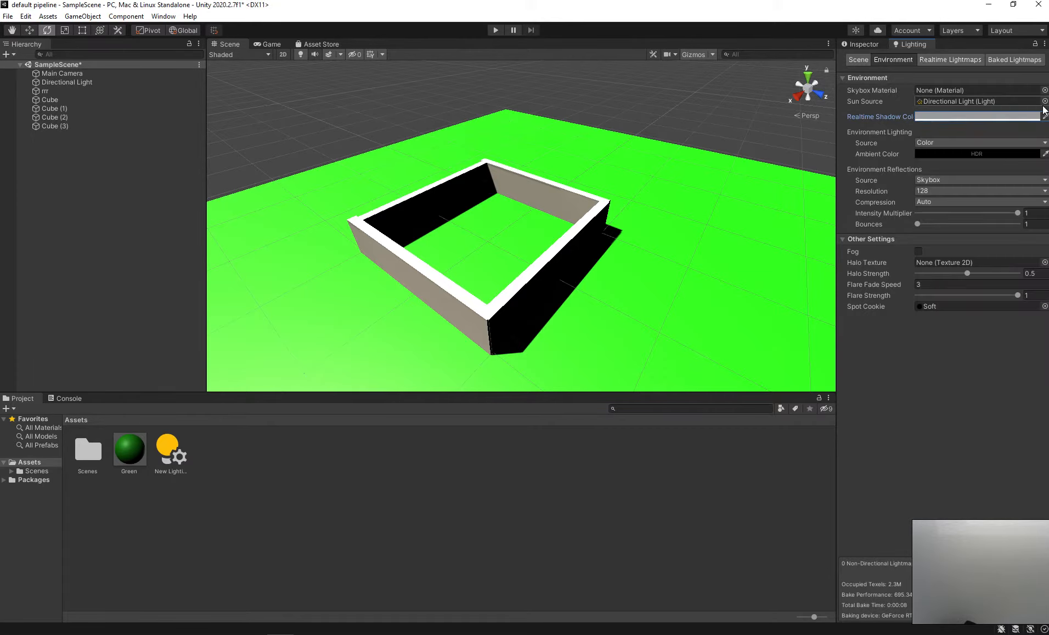
click(935, 142)
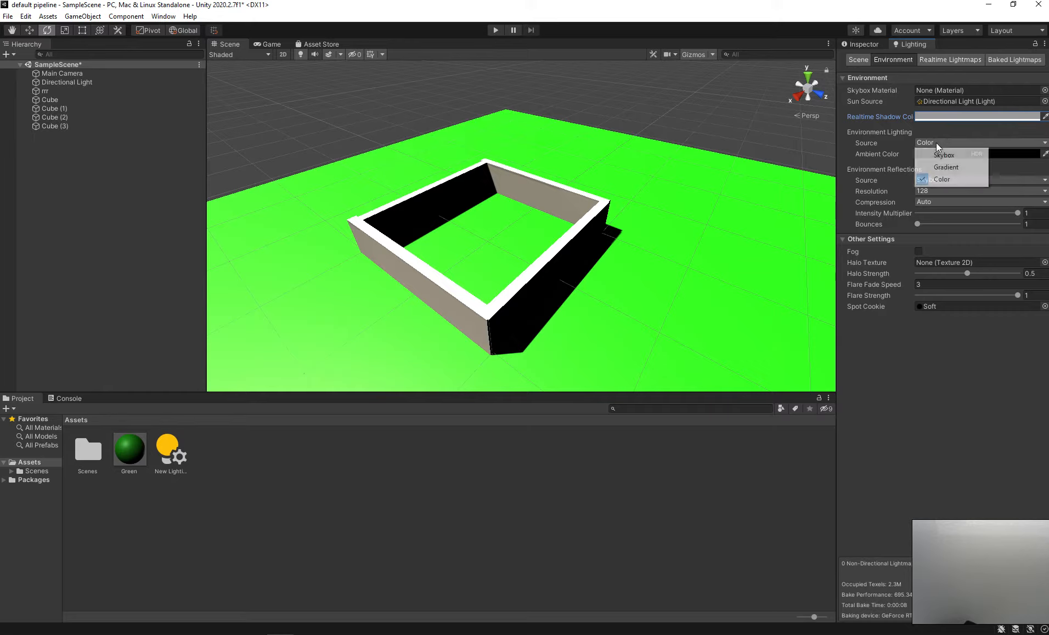
click(945, 166)
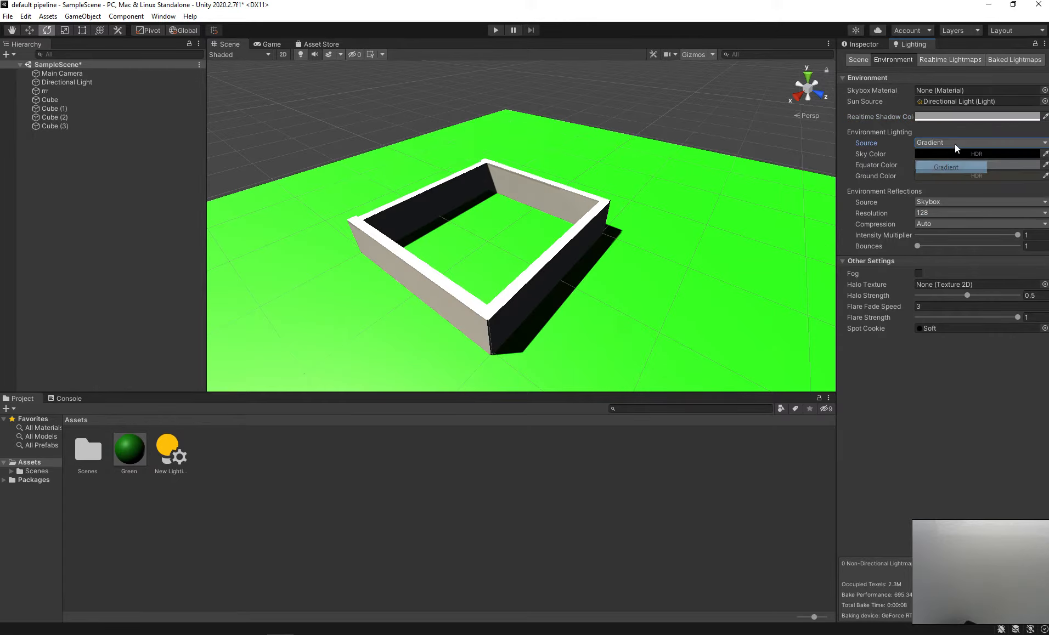
click(955, 142)
click(949, 179)
- Set the environment lighting's ambient color to light cyan, RGB 82, 164, 168, and inspect the tinted walls
click(951, 154)
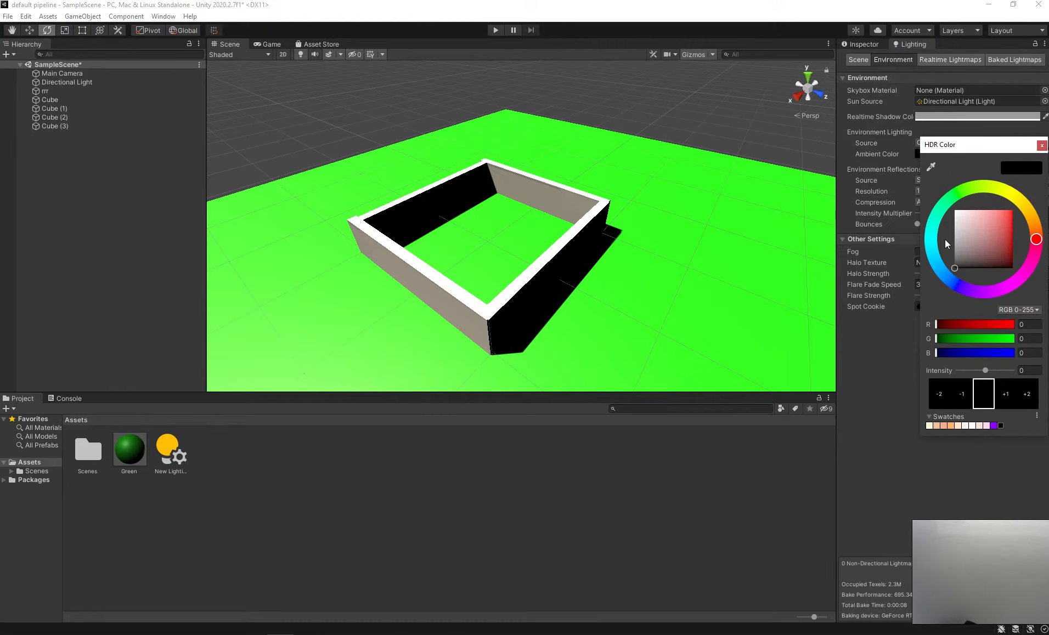
click(934, 242)
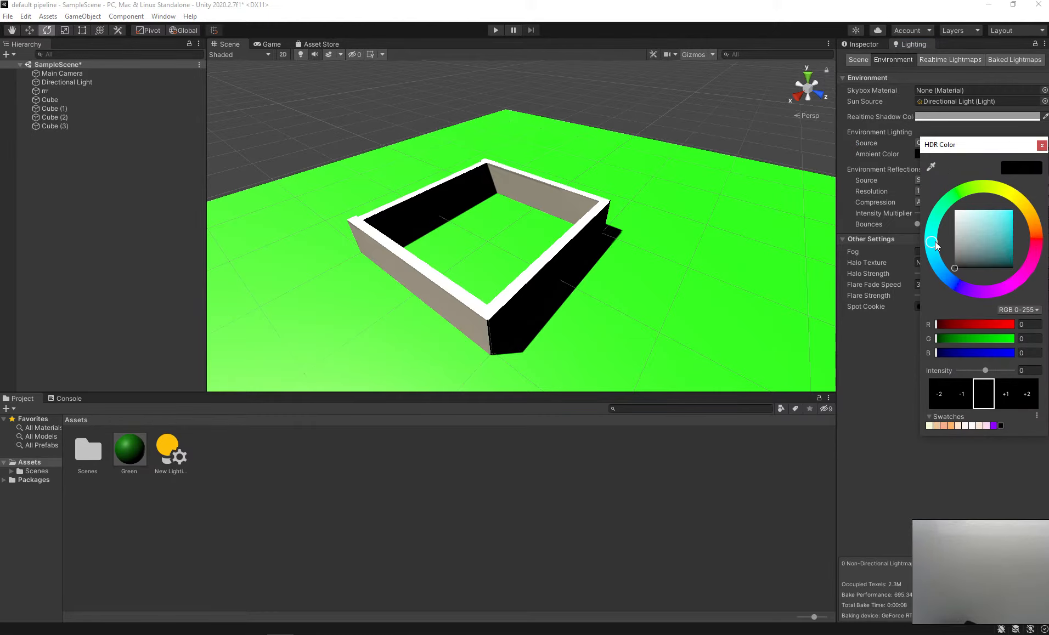
click(984, 230)
click(753, 112)
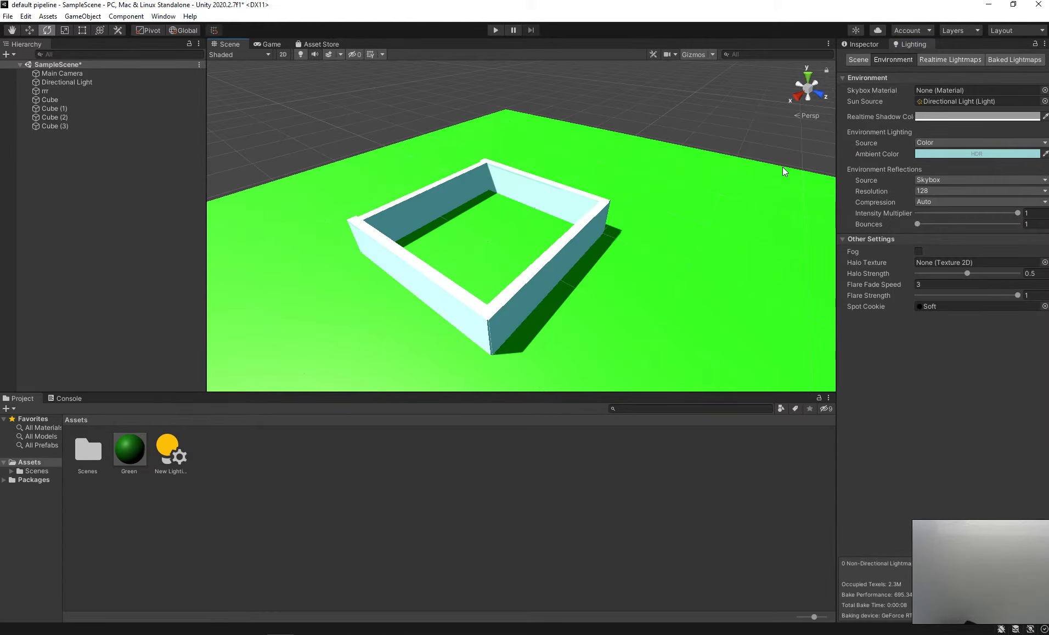
alt+drag(783, 167, 658, 165)
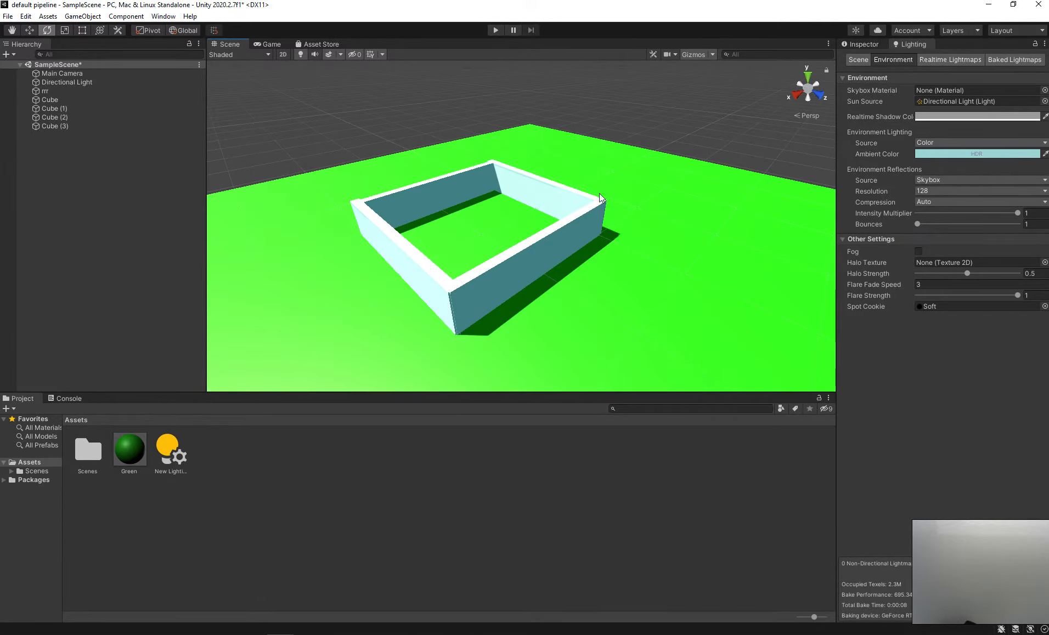
- Change the ambient color to a darker muted blue, RGB 66, 90, 114
click(939, 153)
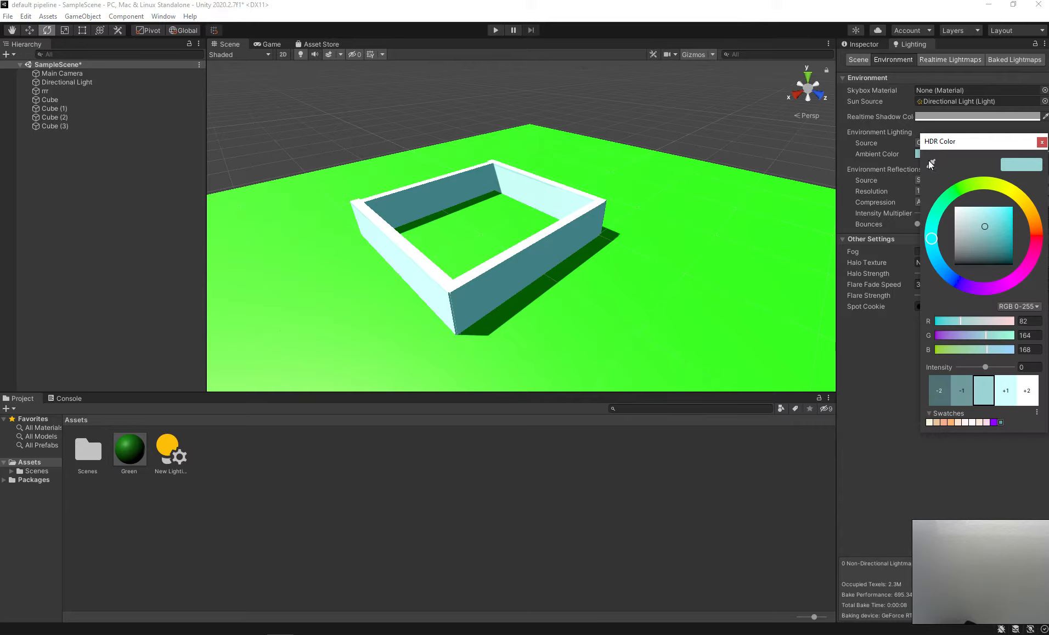
click(939, 261)
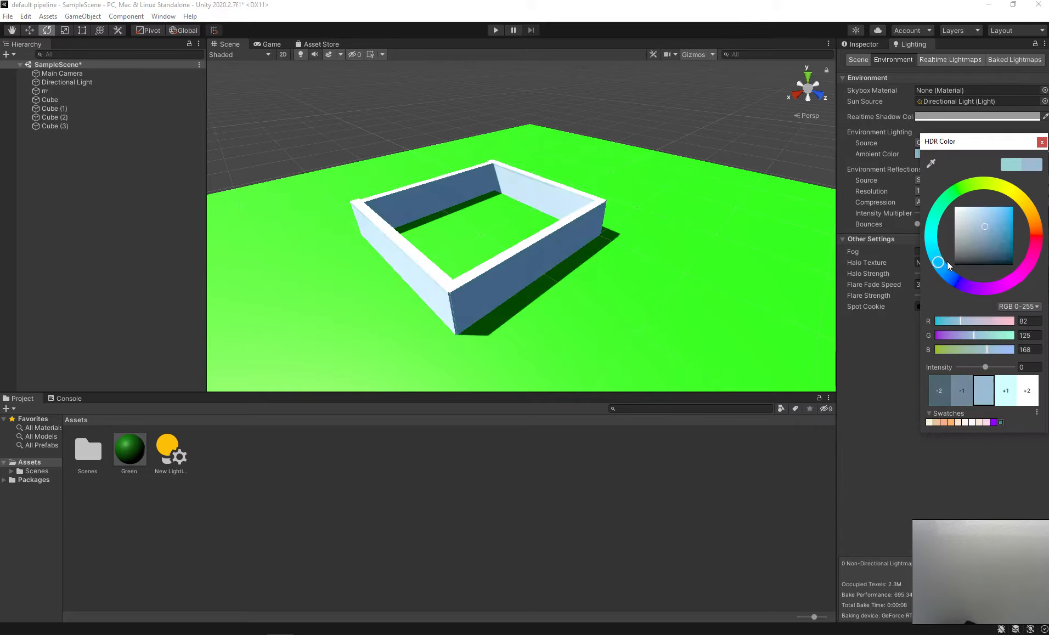
drag(990, 228, 978, 239)
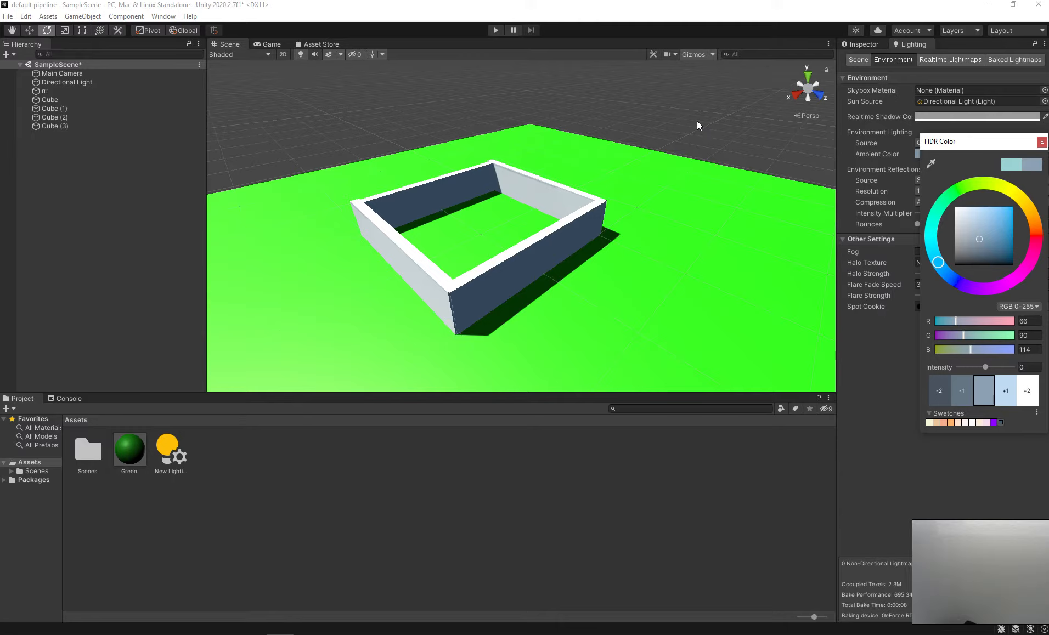
click(1042, 144)
- Set the environment lighting source to Skybox with the Default-Skybox material, and inspect the walls' shading from several angles
click(975, 144)
click(958, 153)
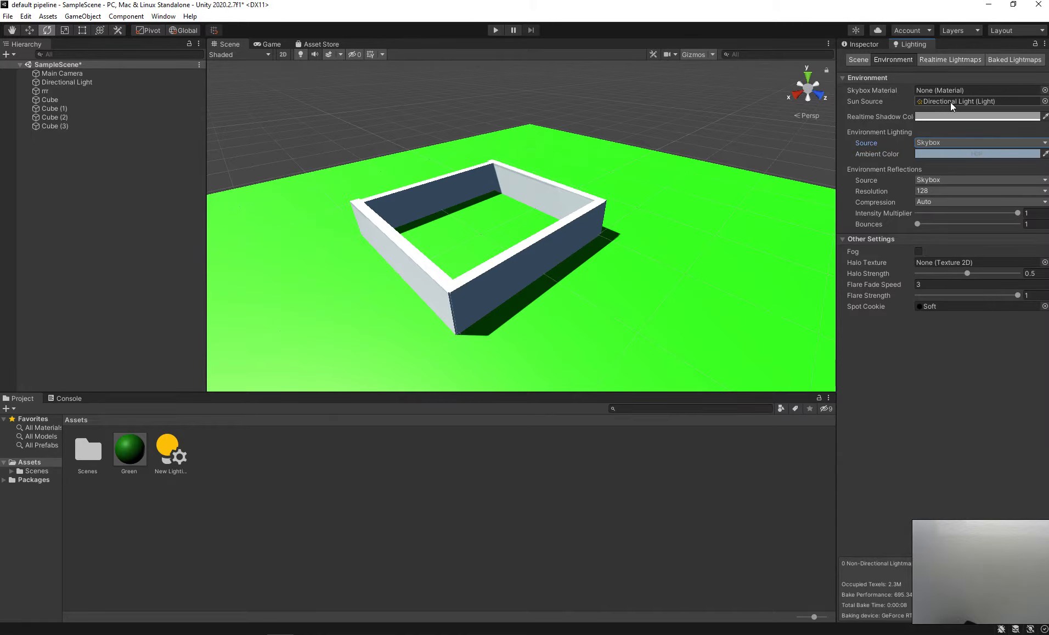
click(1045, 90)
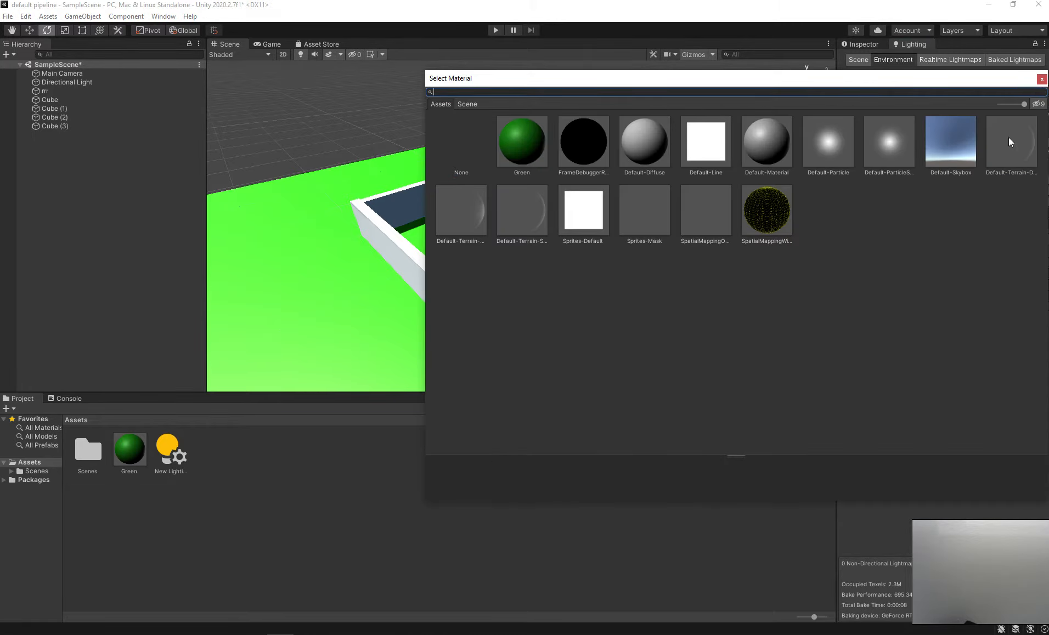
double_click(975, 140)
alt+drag(705, 120, 736, 124)
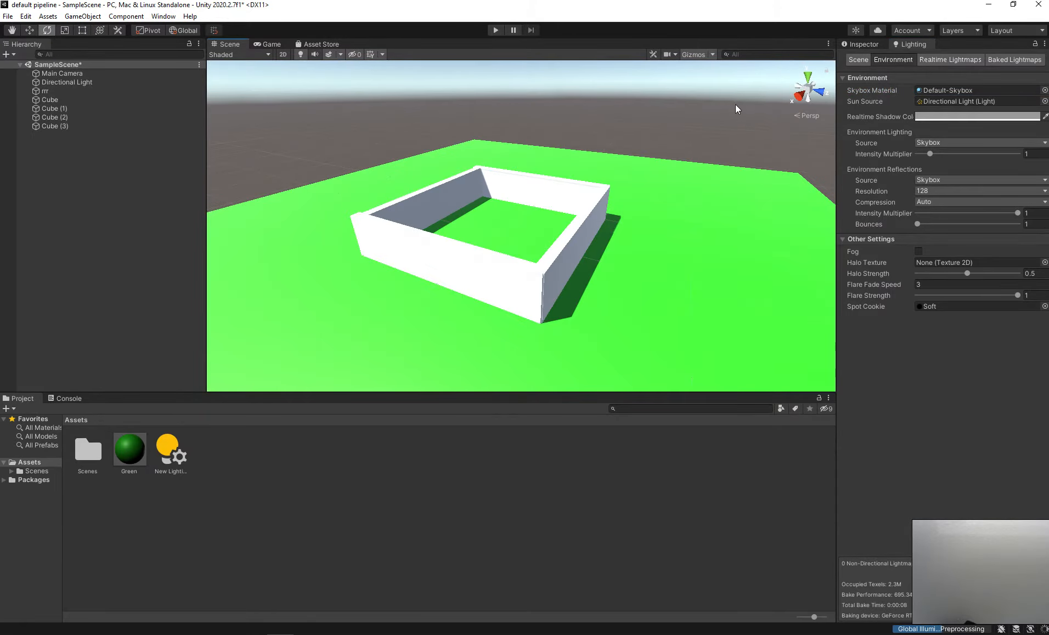
click(961, 93)
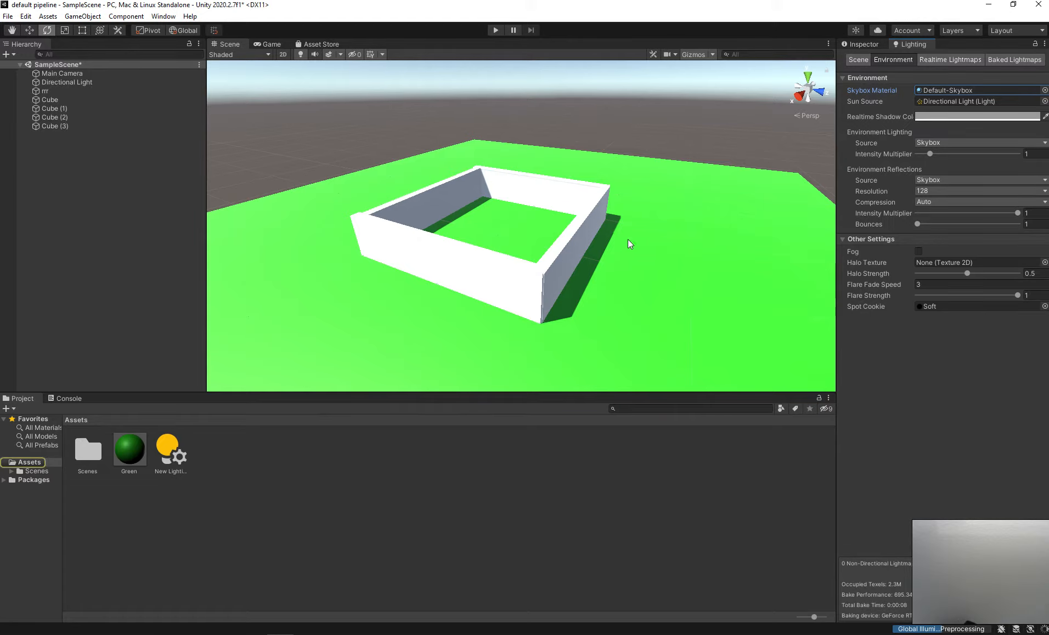
alt+drag(652, 206, 616, 222)
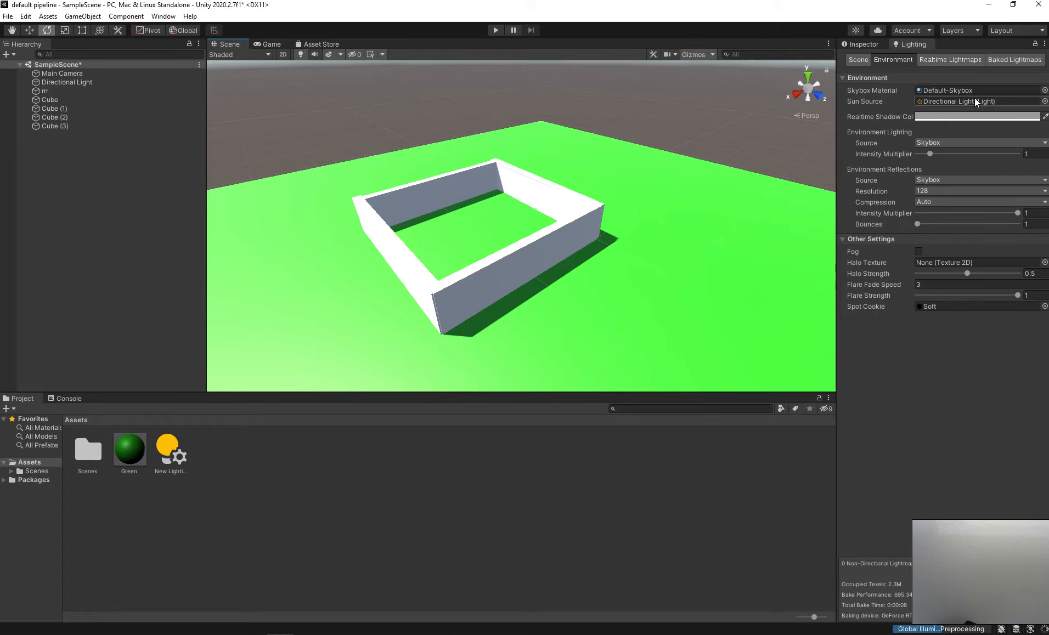
- Try a bright light cyan as the Realtime Shadow Color
click(960, 116)
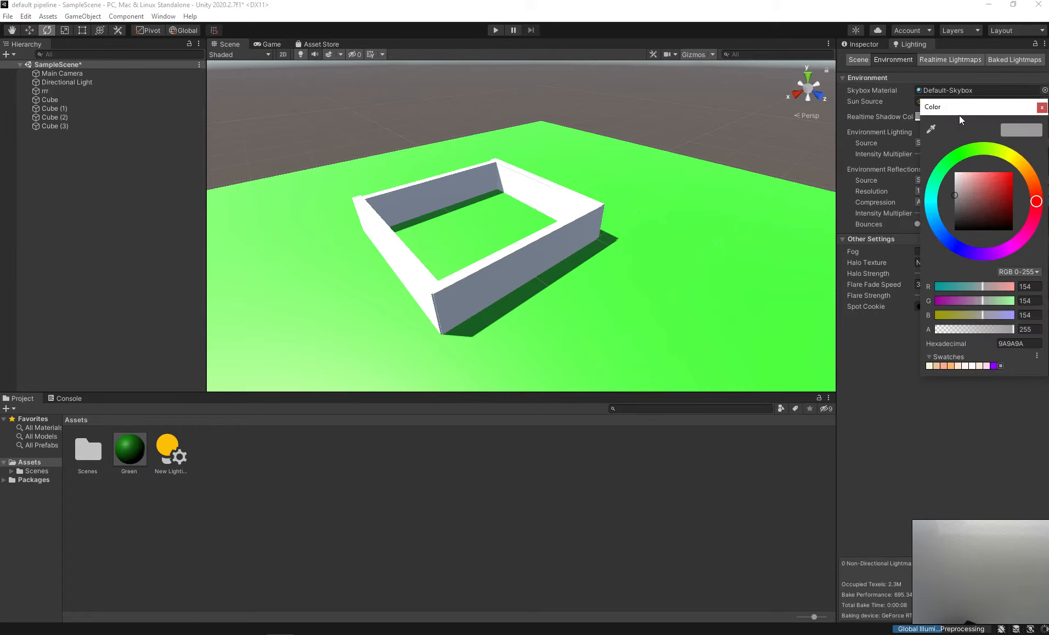
click(935, 205)
drag(975, 176, 982, 172)
click(1042, 107)
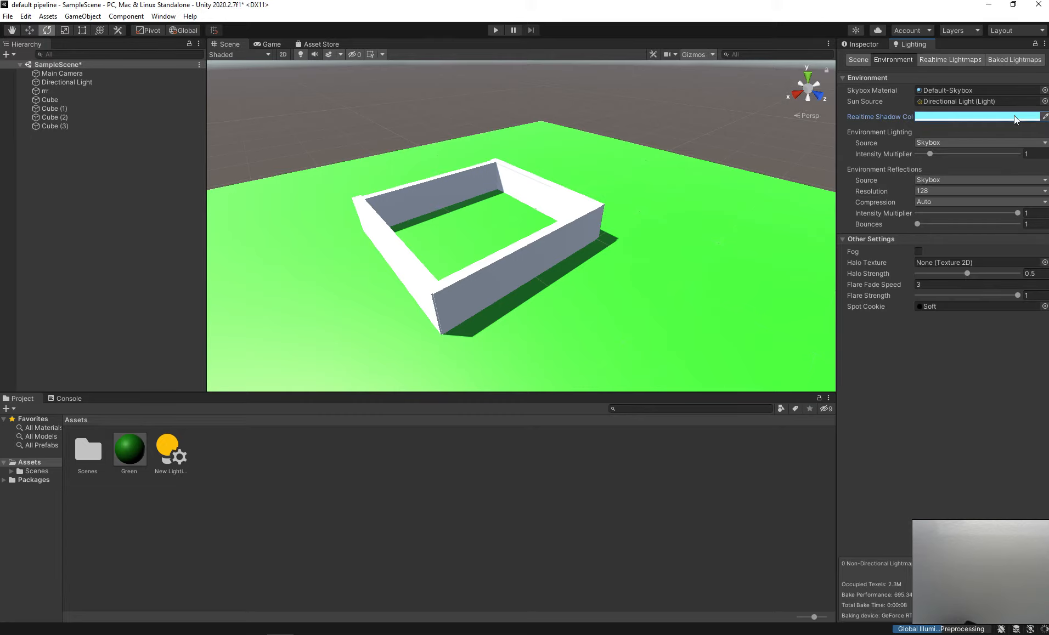
- Set the Realtime Shadow Color to a darker, muted teal blue
click(948, 116)
click(958, 210)
click(984, 198)
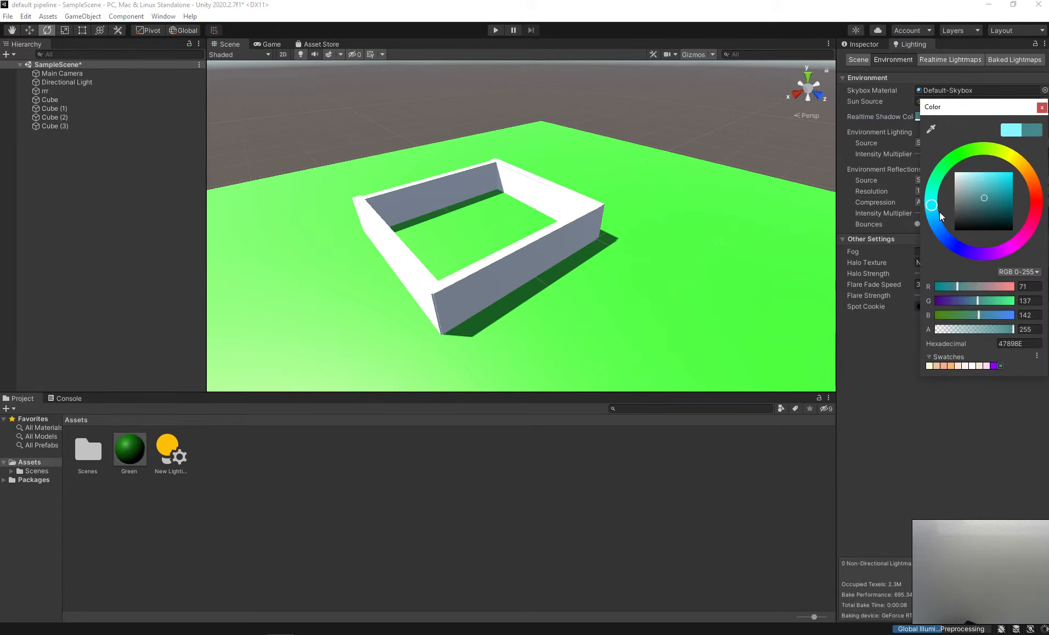
click(936, 218)
click(937, 211)
click(853, 144)
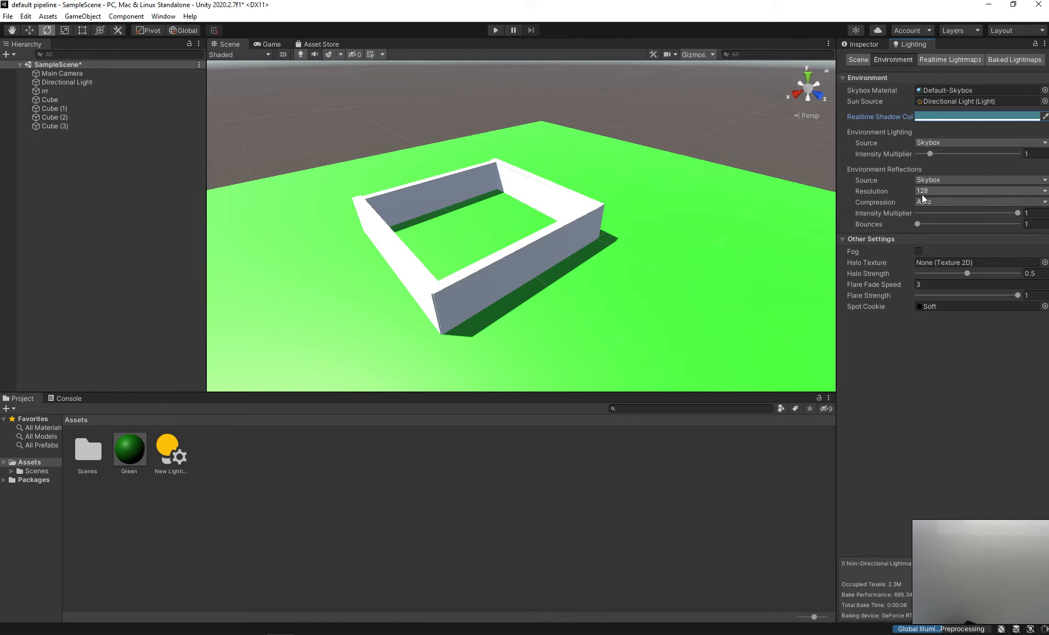
- Inspect the walls and their shadows from another angle, and bring up the Inspector
alt+drag(704, 266, 612, 262)
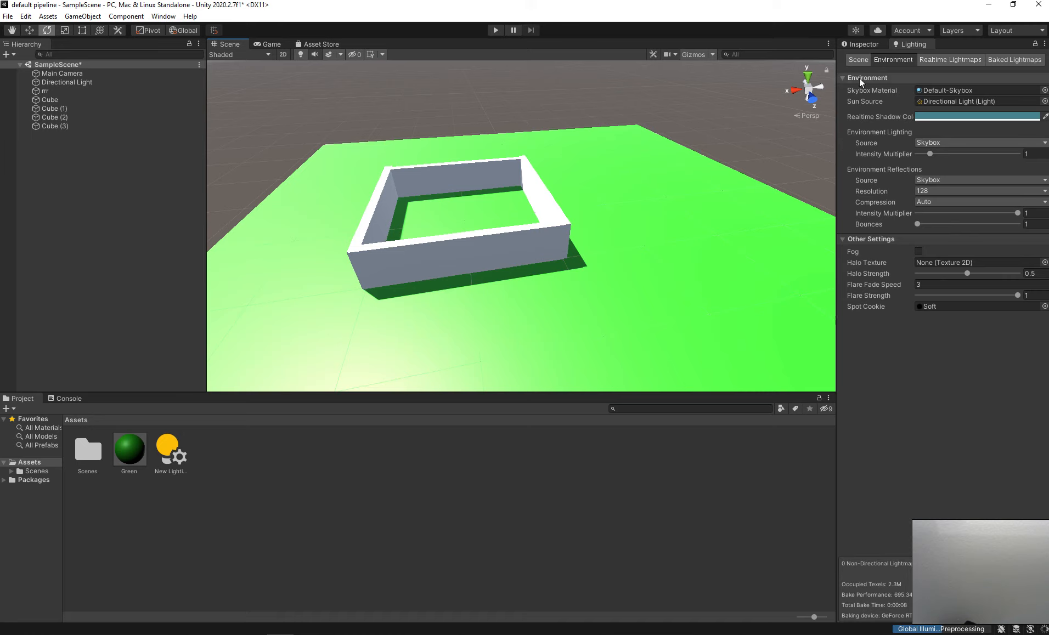
click(855, 48)
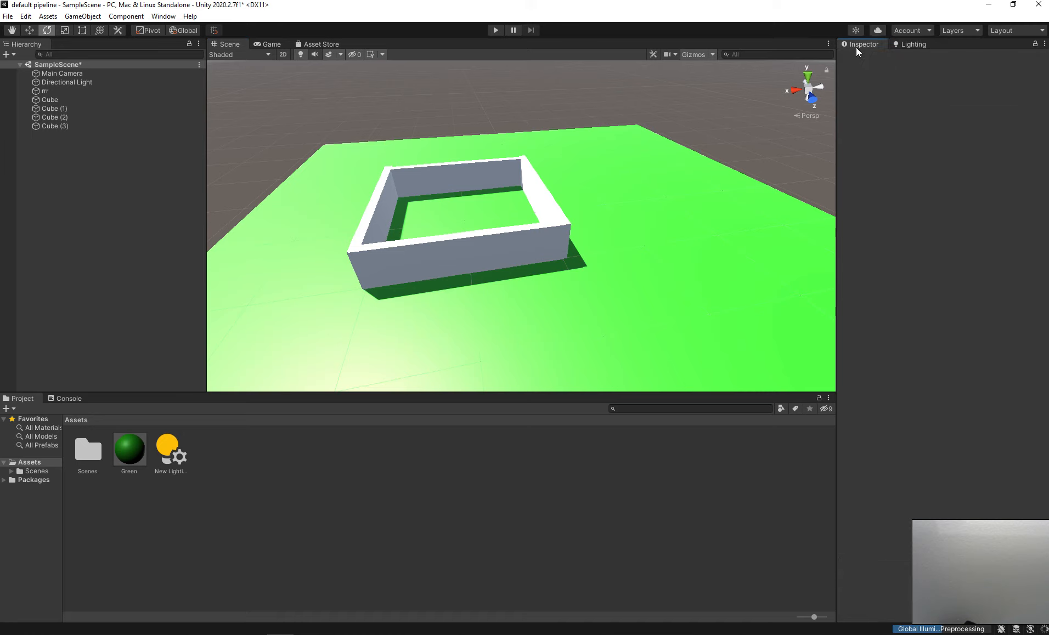